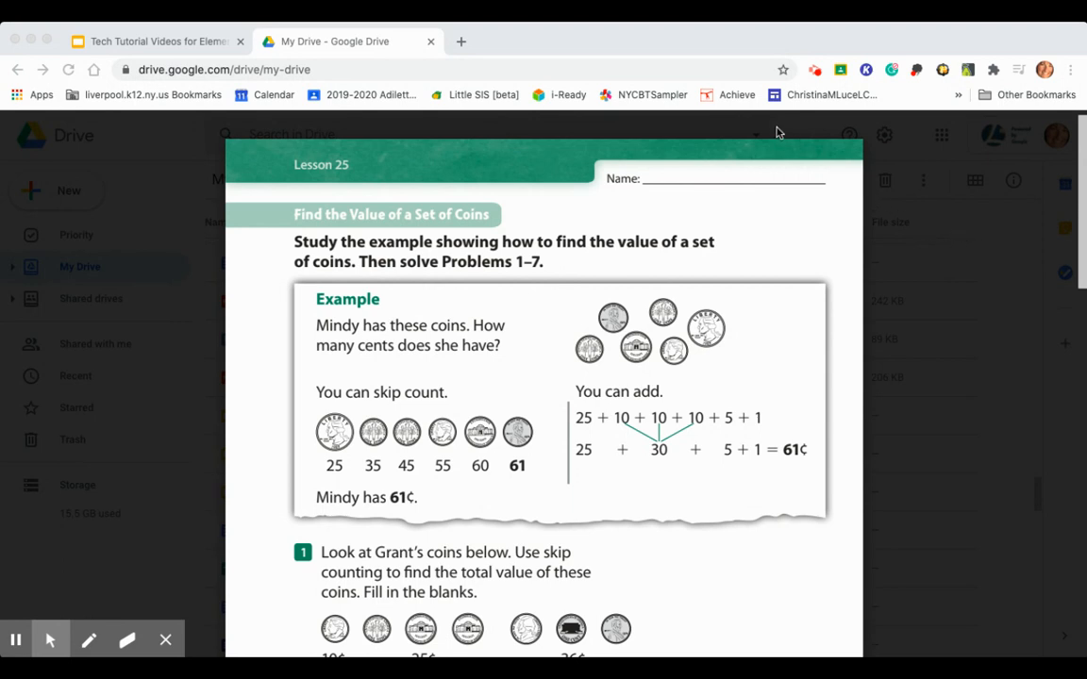
# Open the previewed Copy Problem Solving.pdf from Google Drive in Kami
pyautogui.moveTo(778, 132)
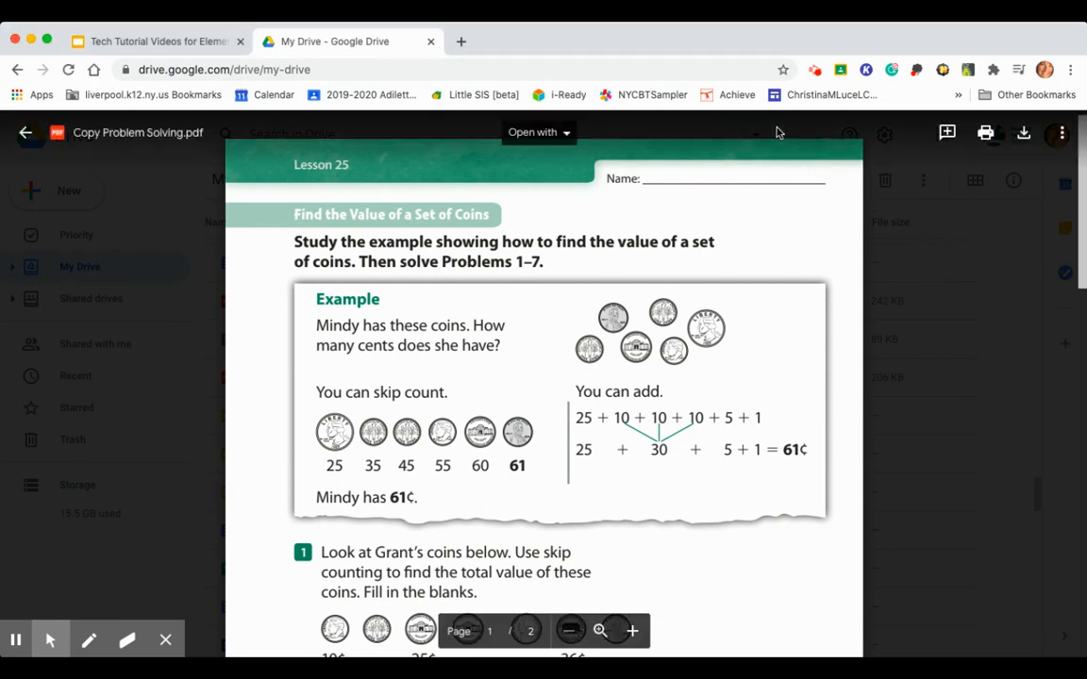
pyautogui.click(568, 133)
pyautogui.click(566, 185)
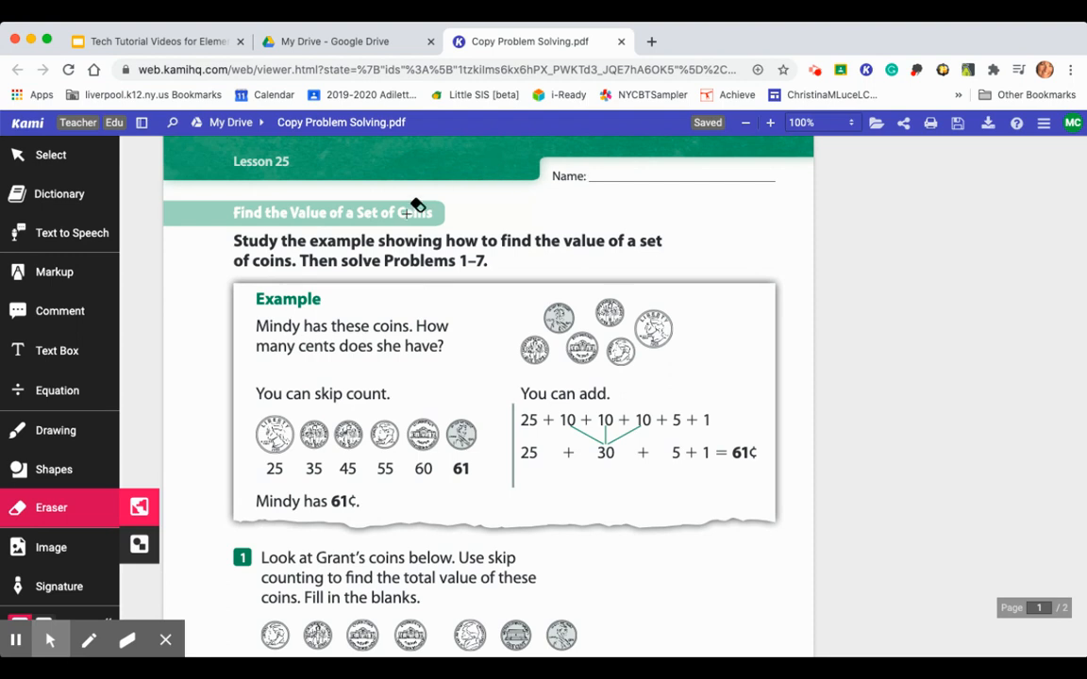
# Look up the word "Study" in the instruction sentence with the Dictionary tool and close its definition
pyautogui.click(47, 162)
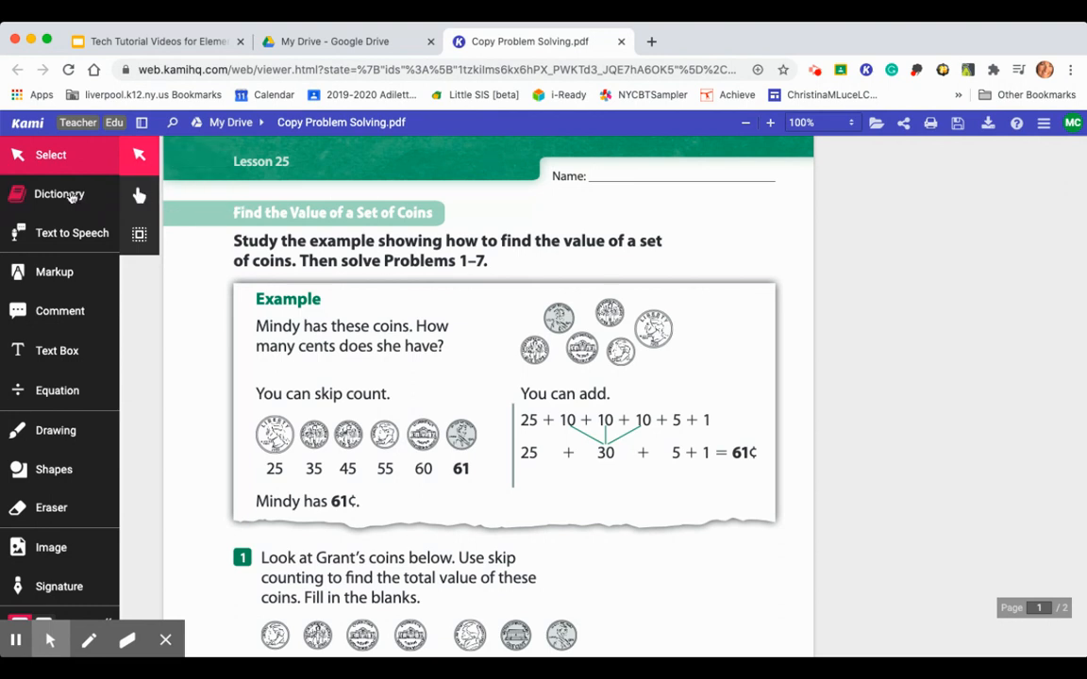
pyautogui.click(71, 198)
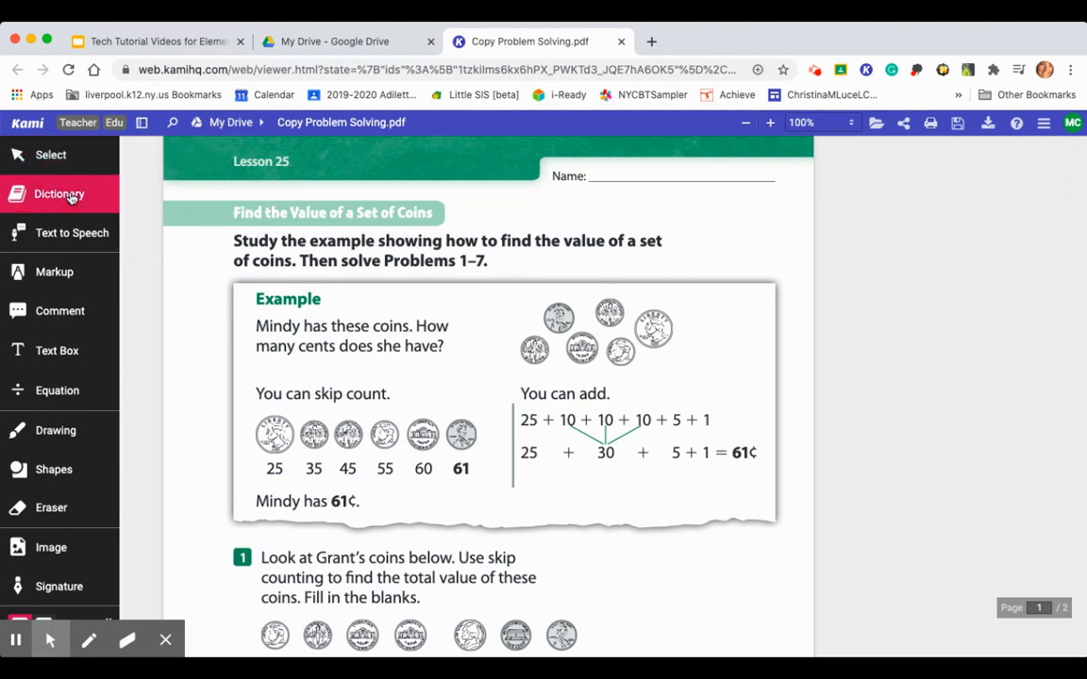
pyautogui.click(238, 242)
pyautogui.moveTo(238, 243); pyautogui.dragTo(275, 243)
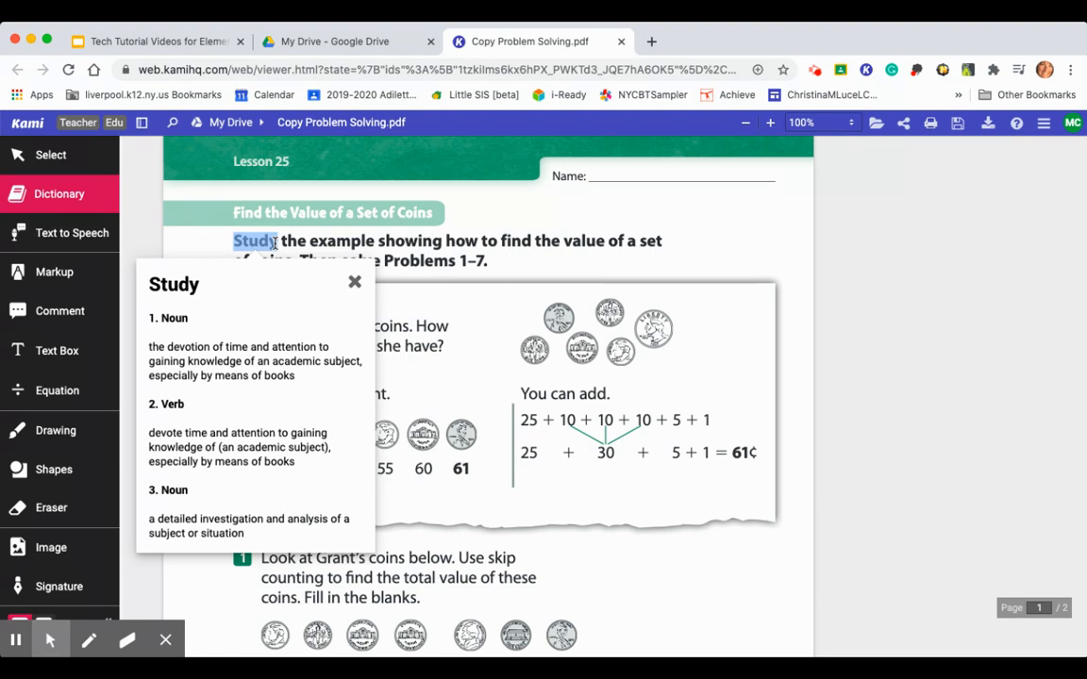
pyautogui.click(351, 281)
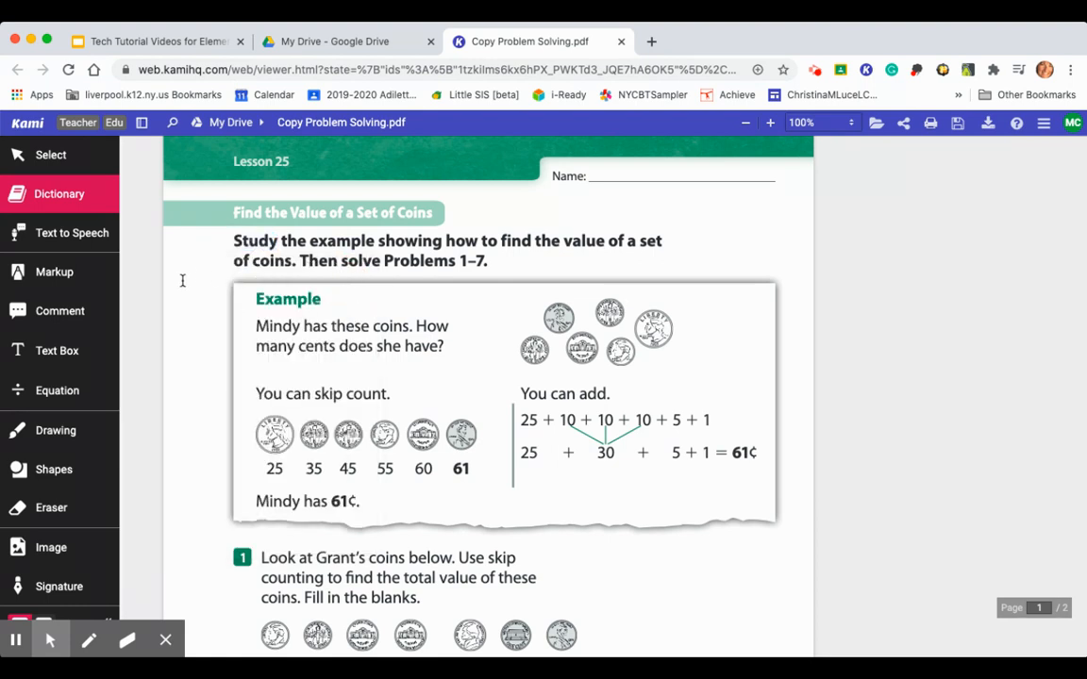
# Collapse and re-expand the tool sidebar, and switch it to the other side of the page and back
pyautogui.click(166, 640)
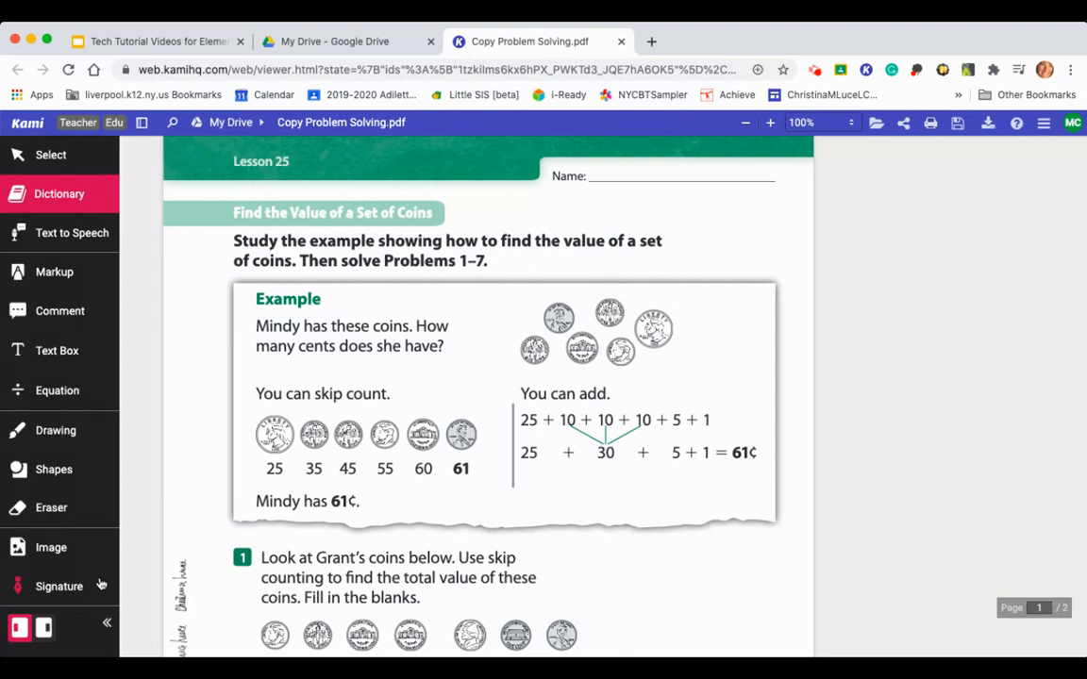
pyautogui.click(109, 624)
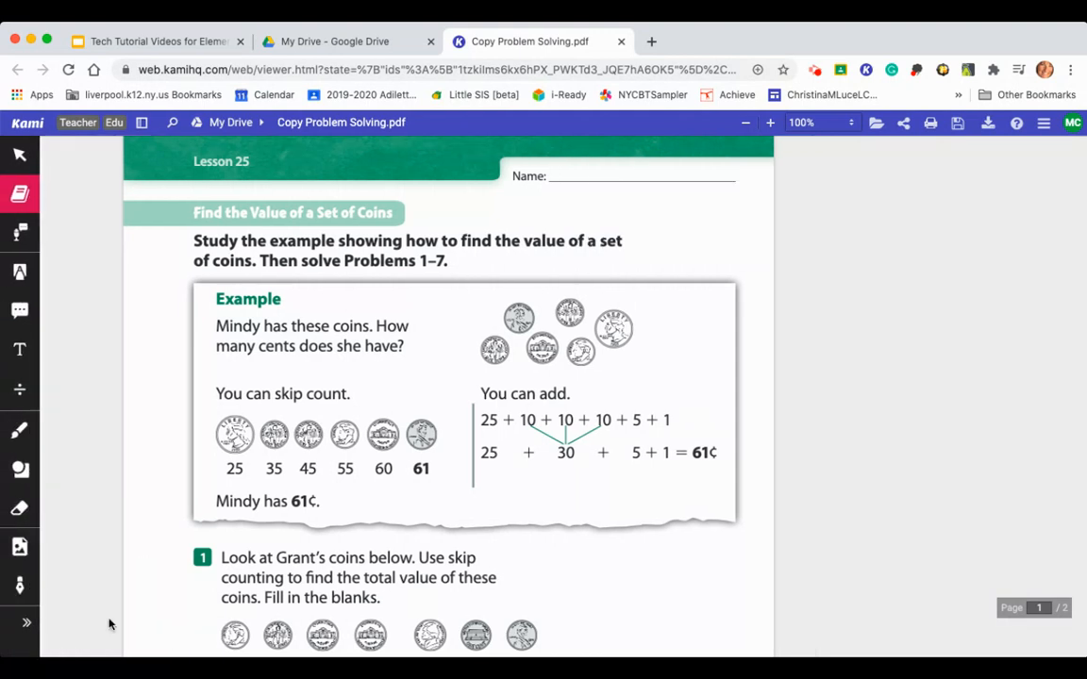
pyautogui.click(28, 626)
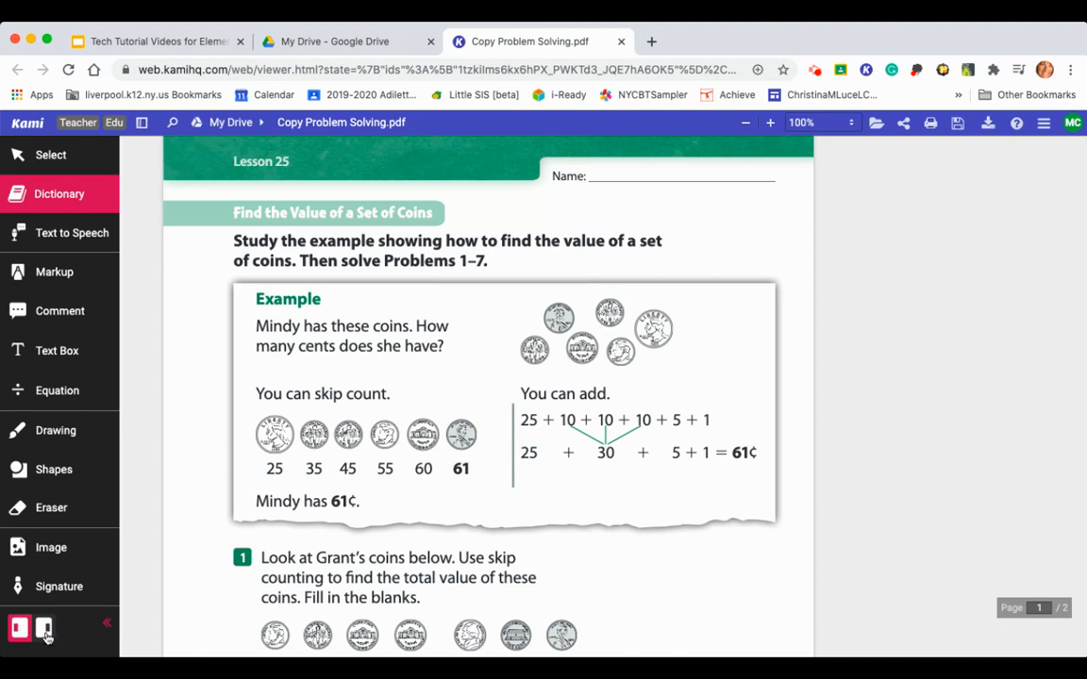
pyautogui.click(45, 633)
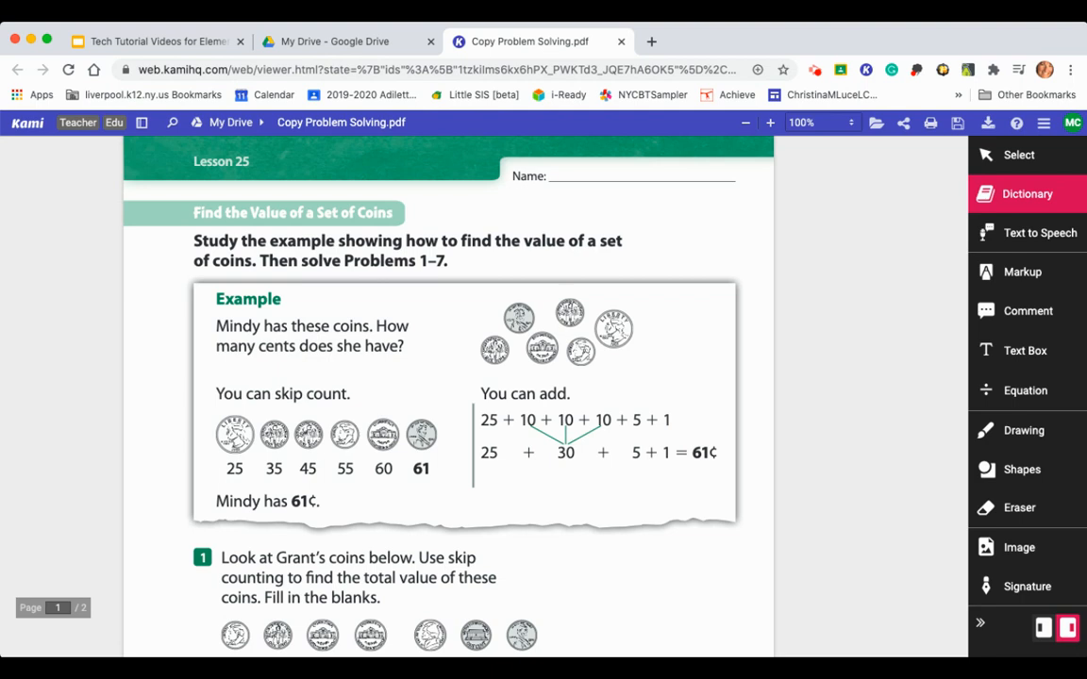
pyautogui.click(1043, 630)
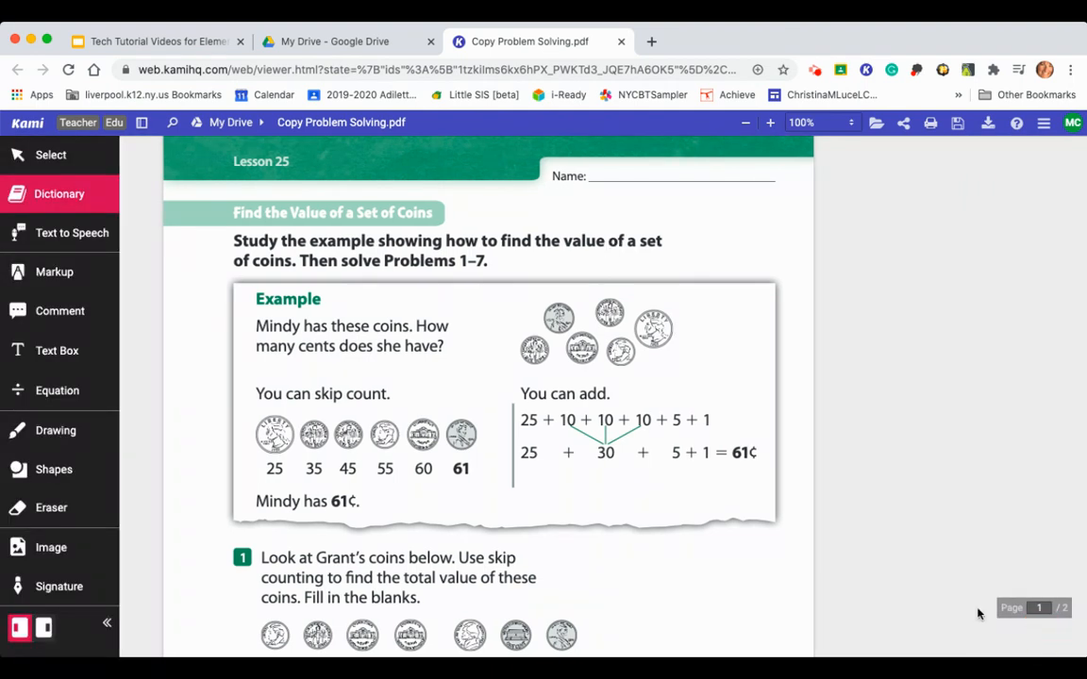
# Have the "Study the example" instructions read aloud with Text to Speech at normal speed and again at 0.8x
pyautogui.click(99, 238)
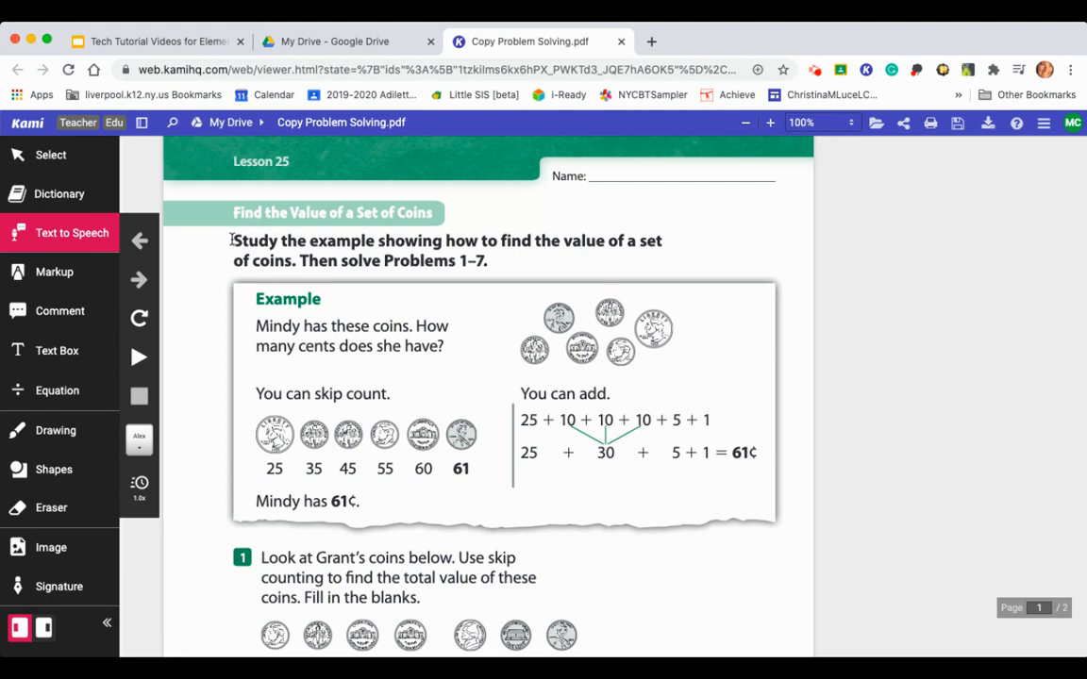
pyautogui.moveTo(233, 241); pyautogui.dragTo(500, 263)
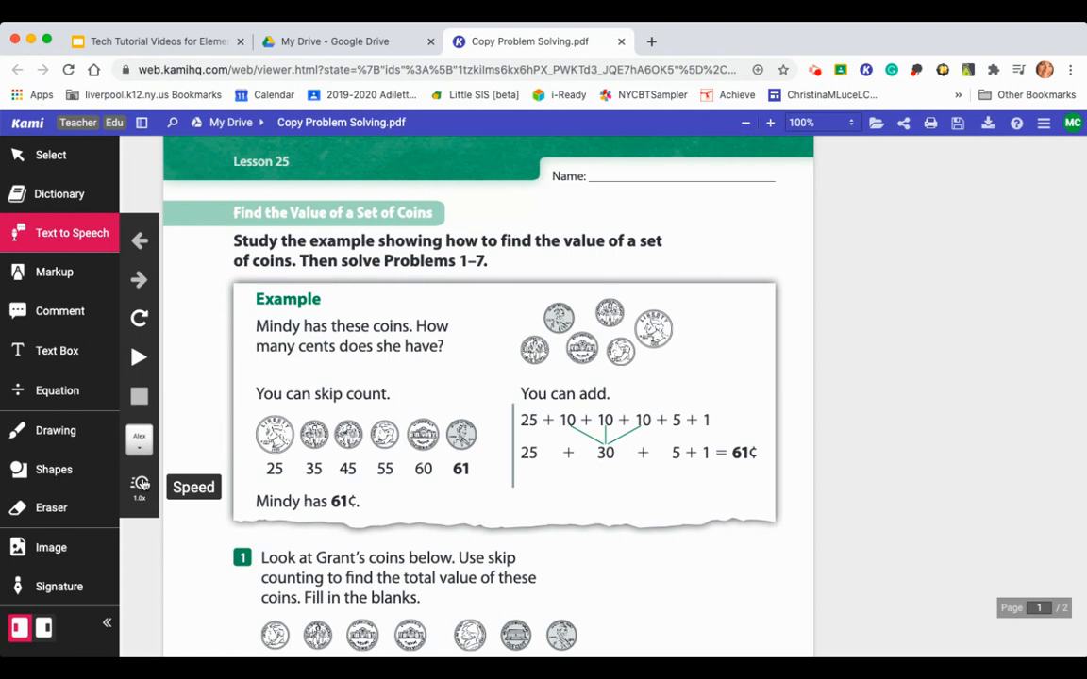
pyautogui.click(140, 484)
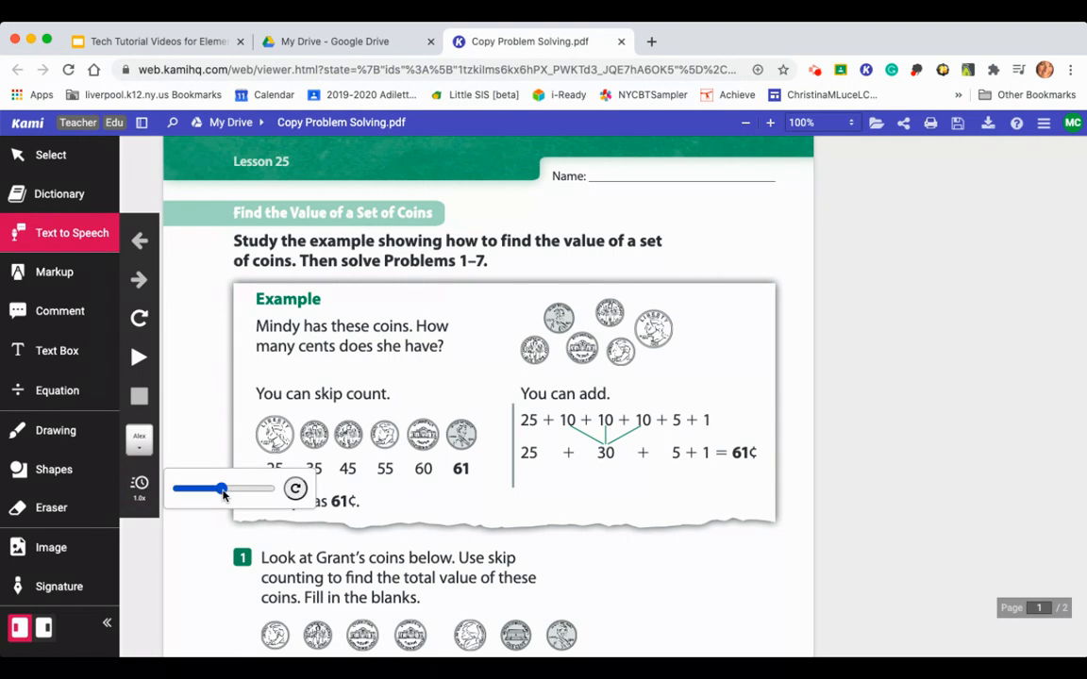
pyautogui.moveTo(223, 492); pyautogui.dragTo(213, 496)
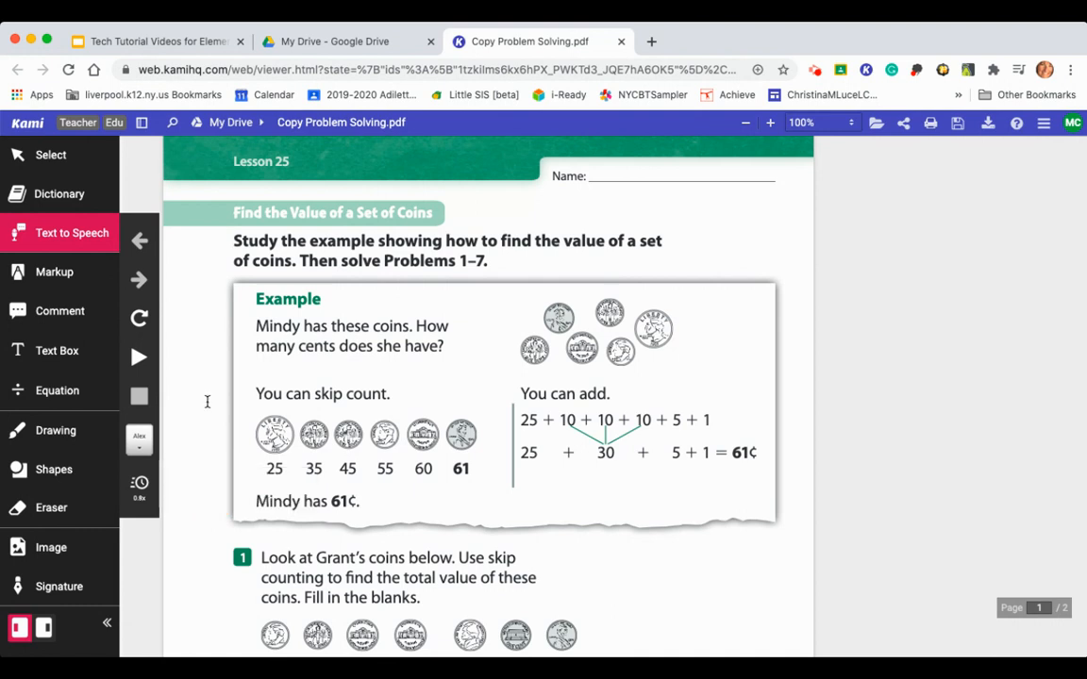
pyautogui.moveTo(234, 242); pyautogui.dragTo(511, 268)
# Highlight the question "How many cents does she have?" in the Example with the text highlight markup
pyautogui.click(54, 273)
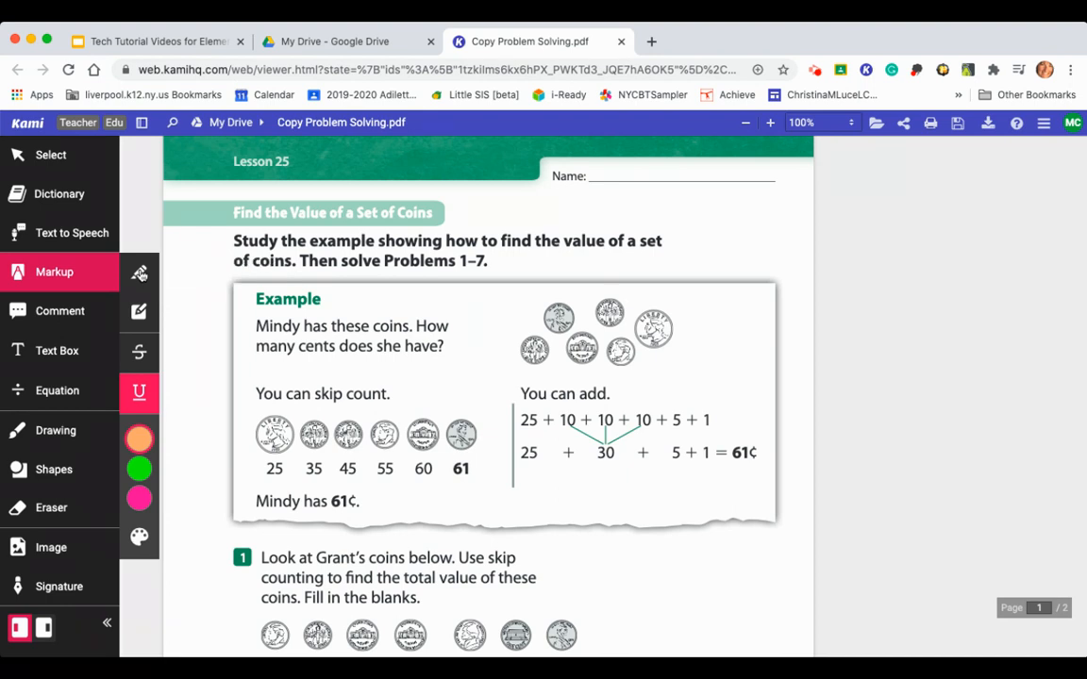
pyautogui.click(140, 274)
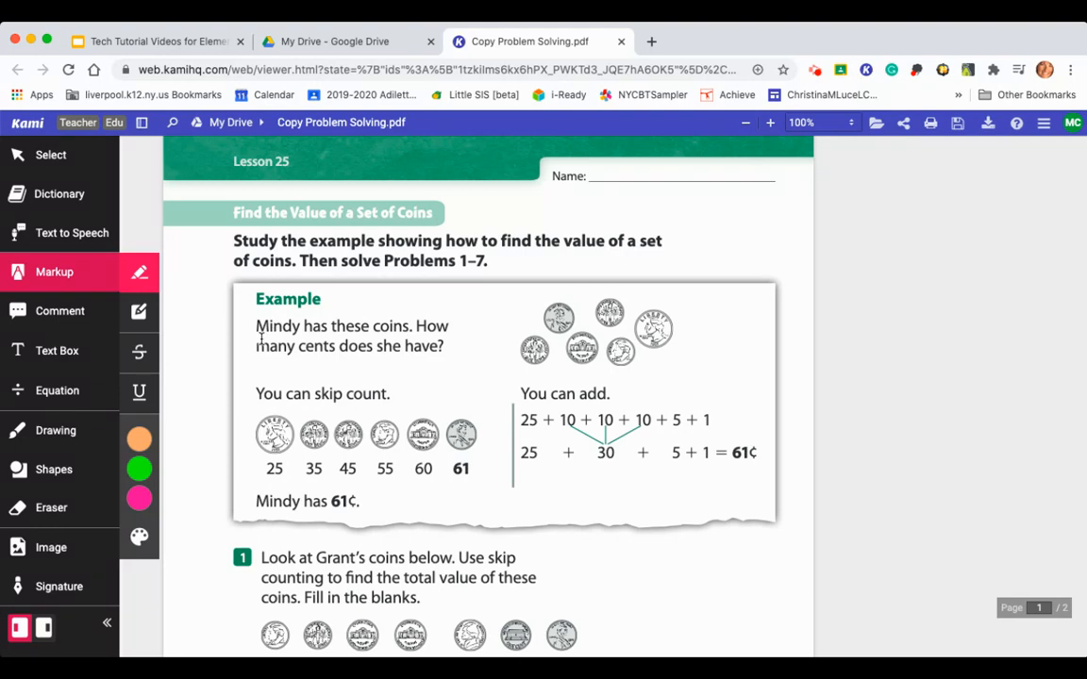
pyautogui.click(416, 326)
pyautogui.moveTo(419, 327); pyautogui.dragTo(451, 348)
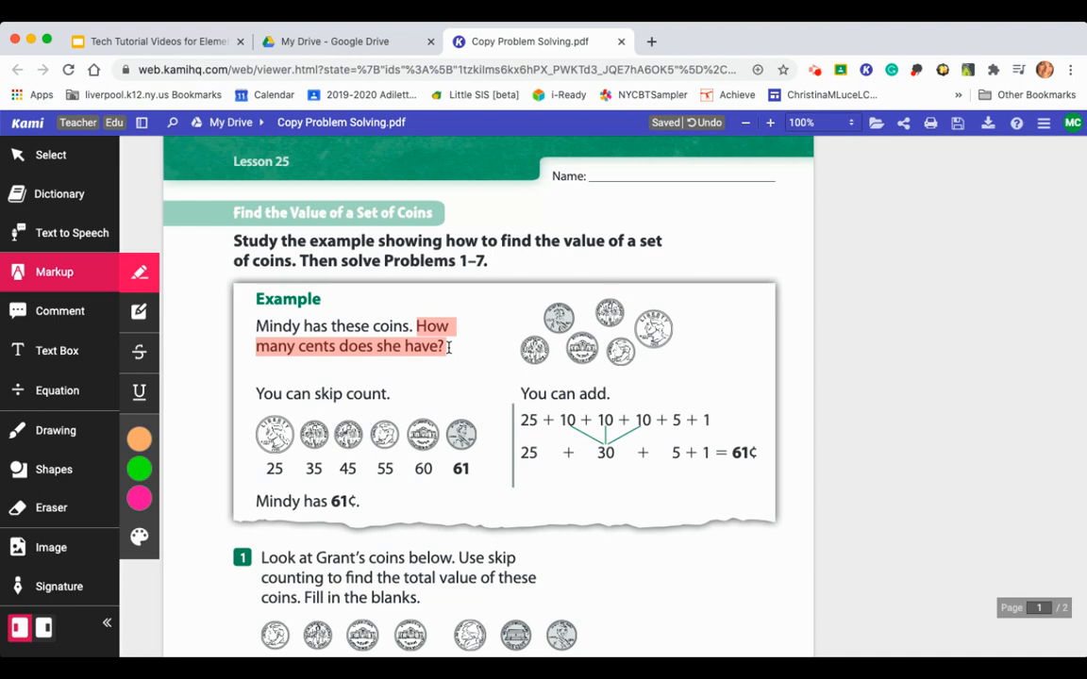
# Draw a freehand highlight under "Mindy has 61¢." and erase it
pyautogui.click(140, 315)
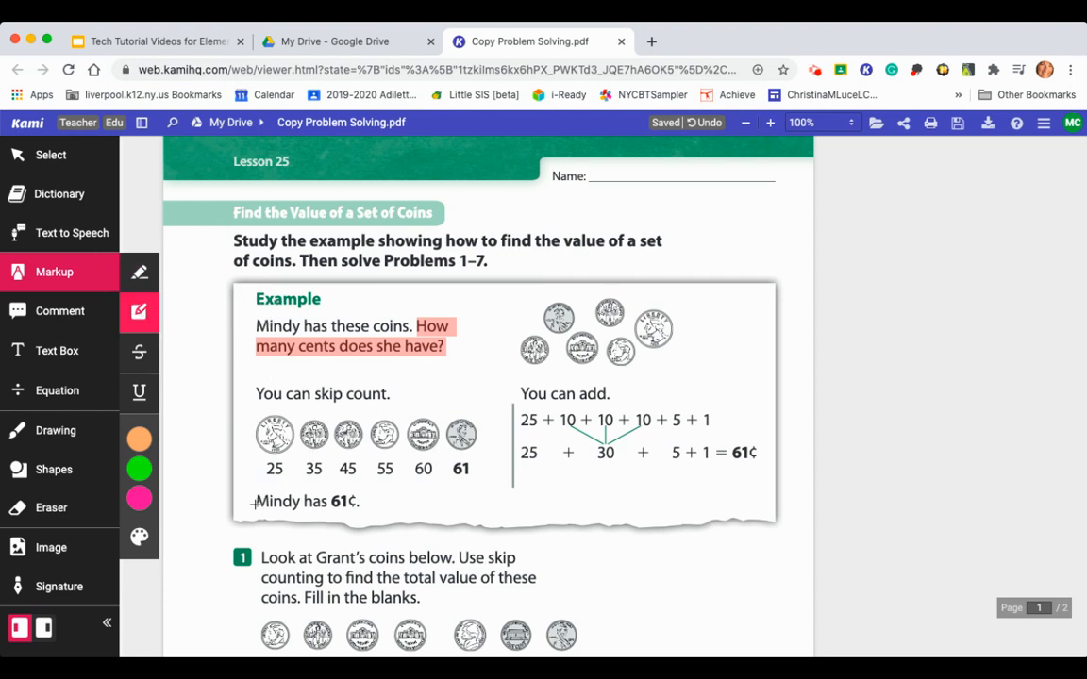
pyautogui.moveTo(255, 503); pyautogui.dragTo(360, 505)
pyautogui.moveTo(360, 510); pyautogui.dragTo(359, 511)
pyautogui.click(62, 510)
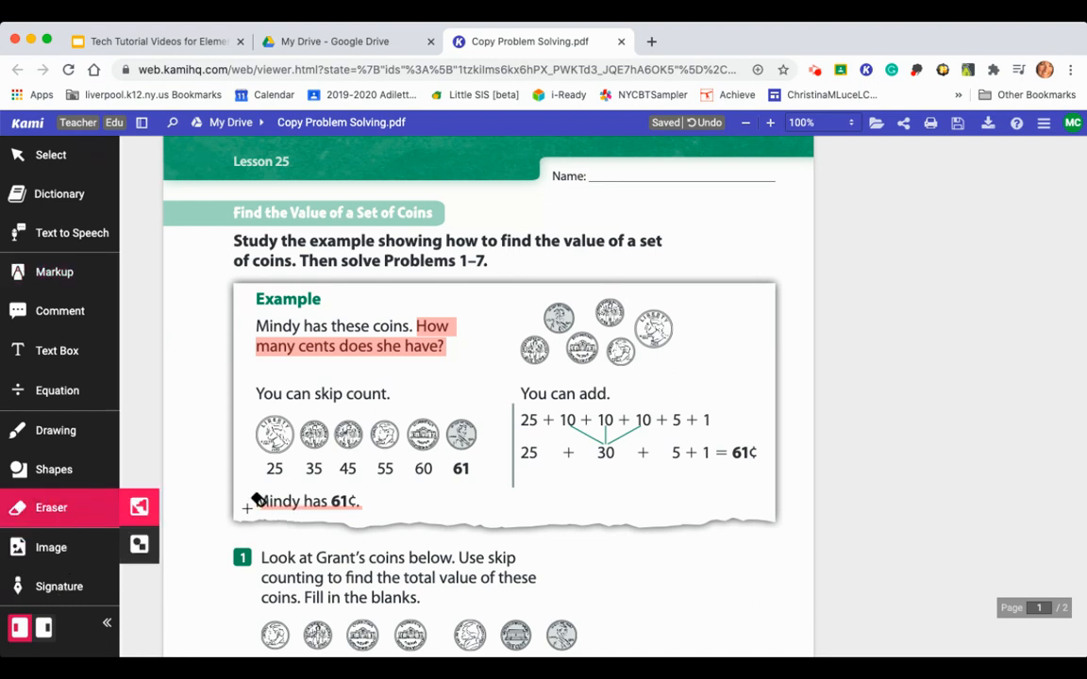
pyautogui.moveTo(257, 501); pyautogui.dragTo(294, 497)
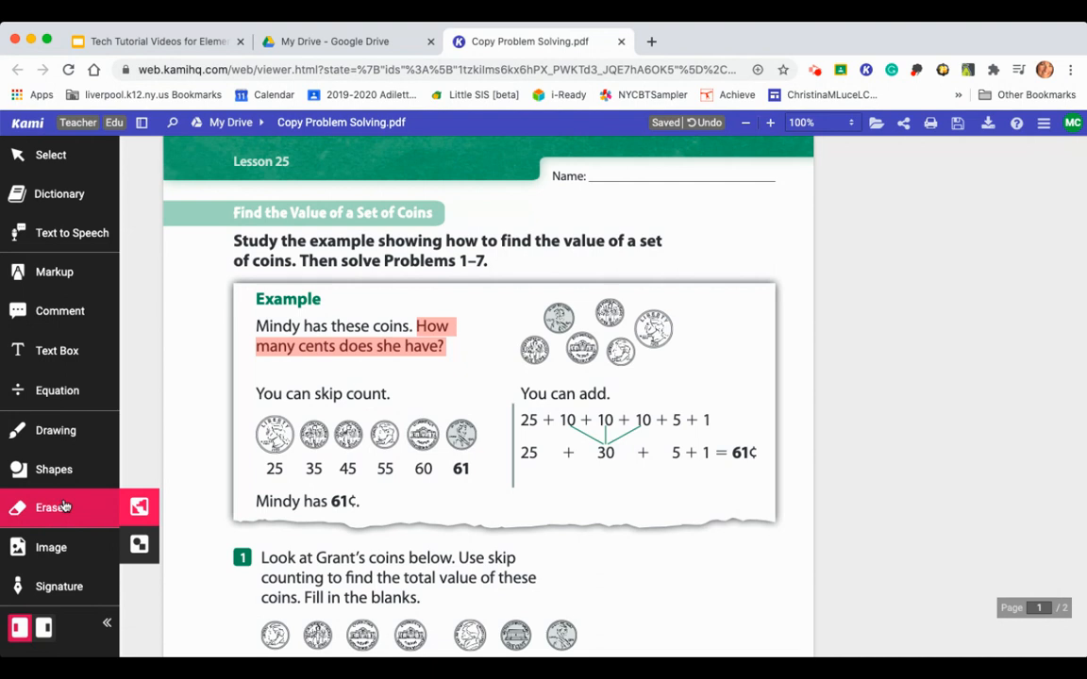
# Underline "Mindy has 61¢" in orange with the Underline markup
pyautogui.click(66, 274)
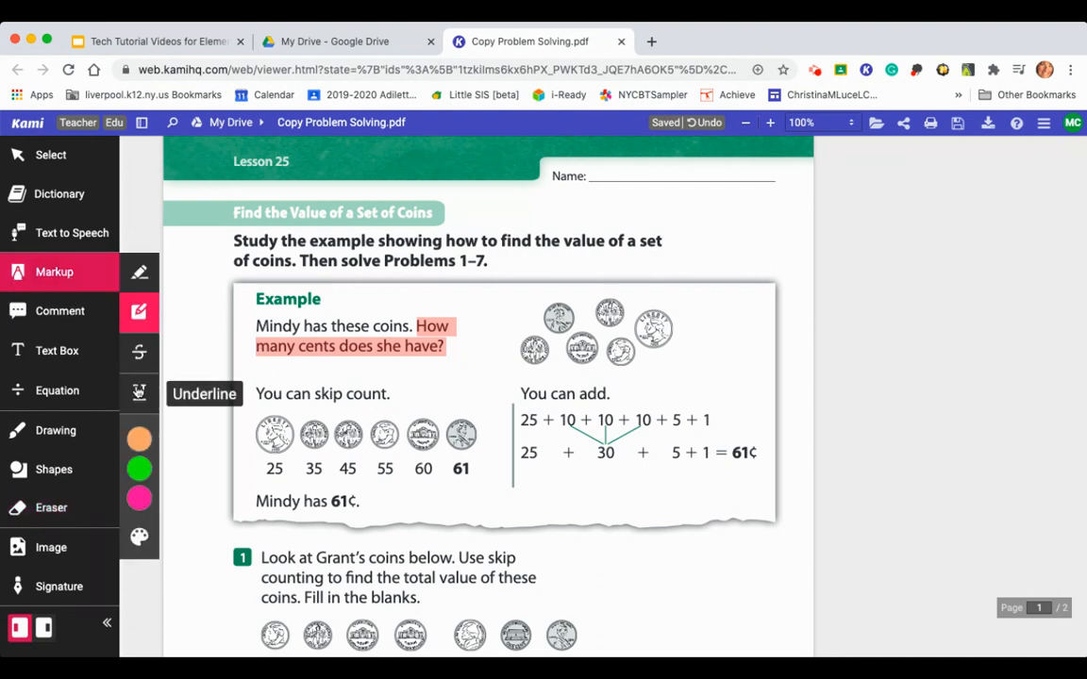
pyautogui.click(139, 392)
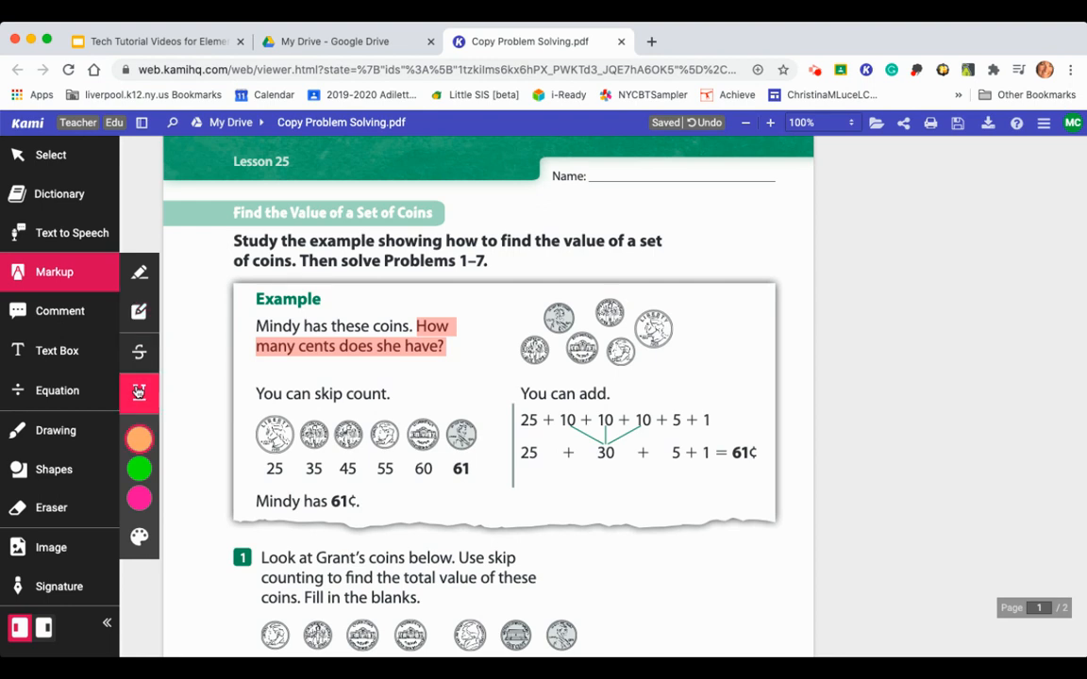
pyautogui.moveTo(254, 502); pyautogui.dragTo(357, 503)
pyautogui.moveTo(148, 476)
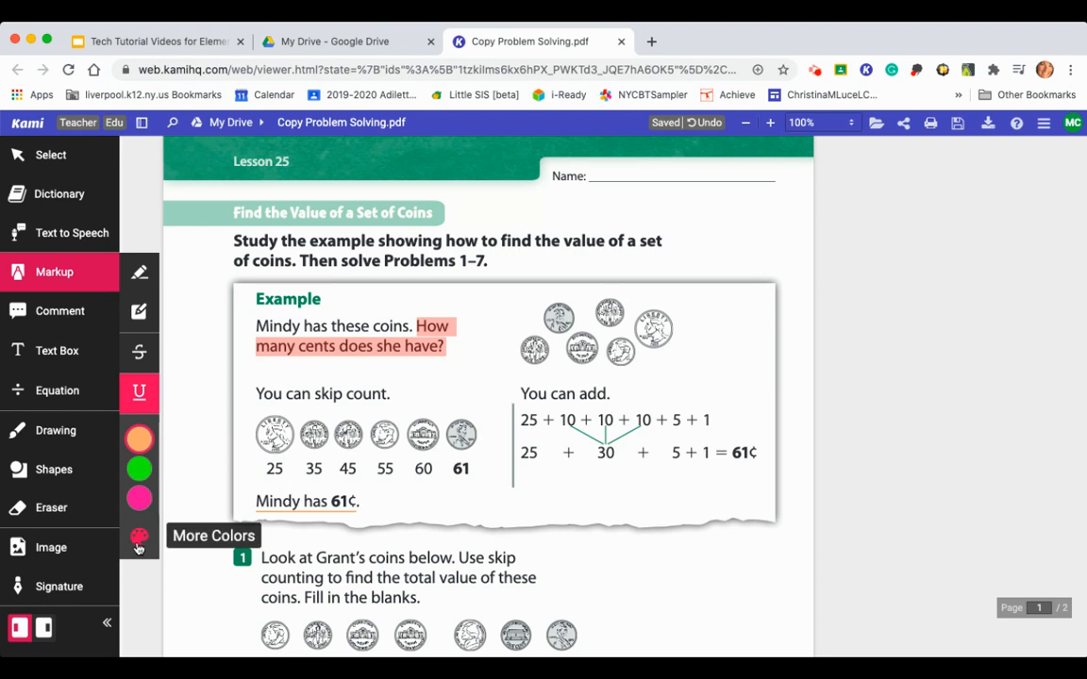
pyautogui.click(65, 316)
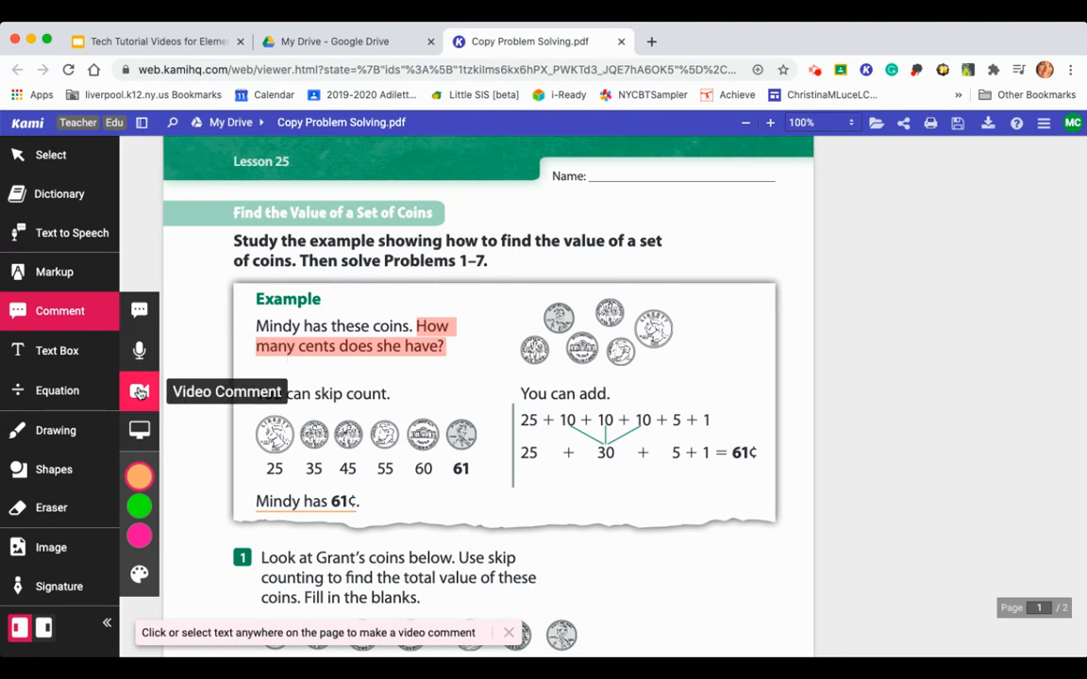
# Add a text box on the worksheet's Name line and enter the teacher's name
pyautogui.click(64, 352)
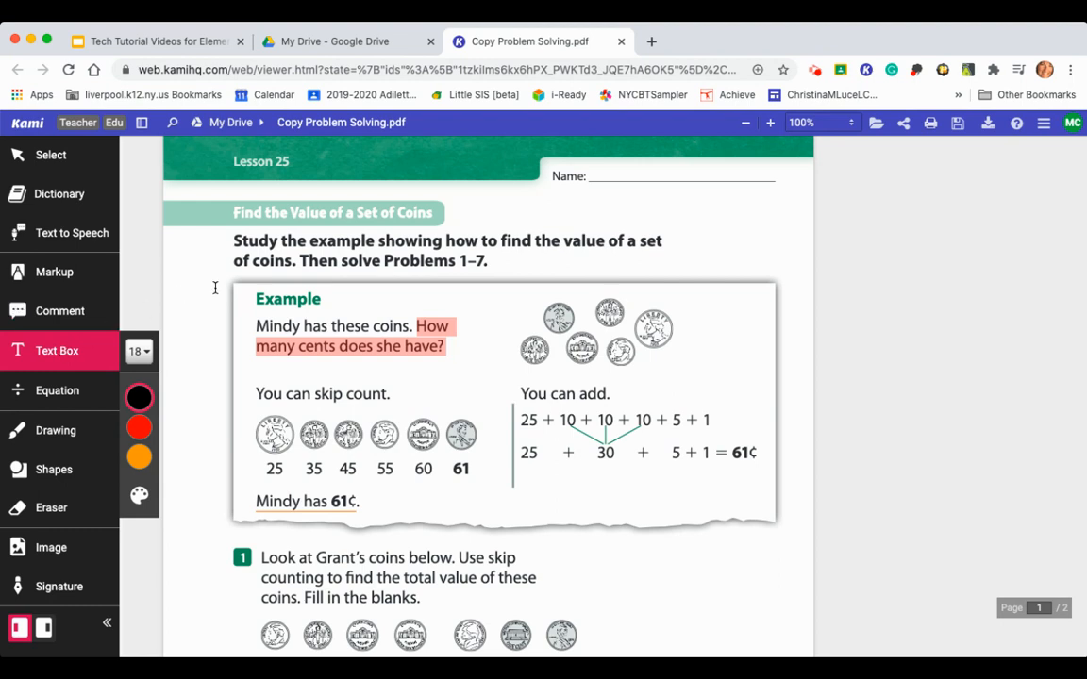
pyautogui.click(66, 358)
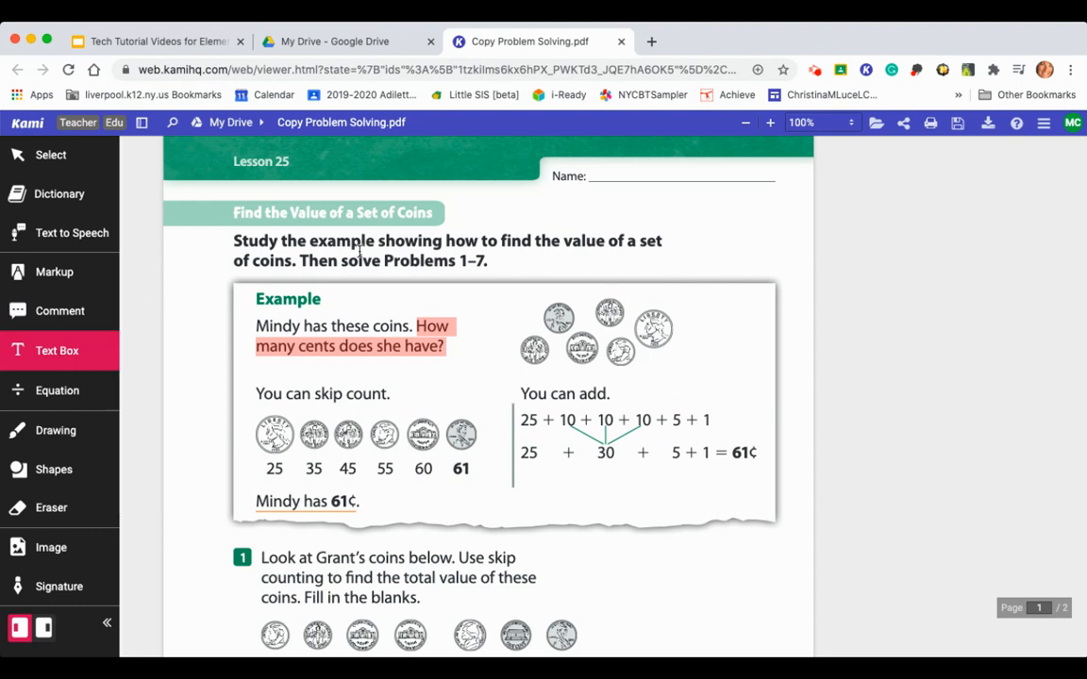
pyautogui.click(596, 176)
pyautogui.write('M')
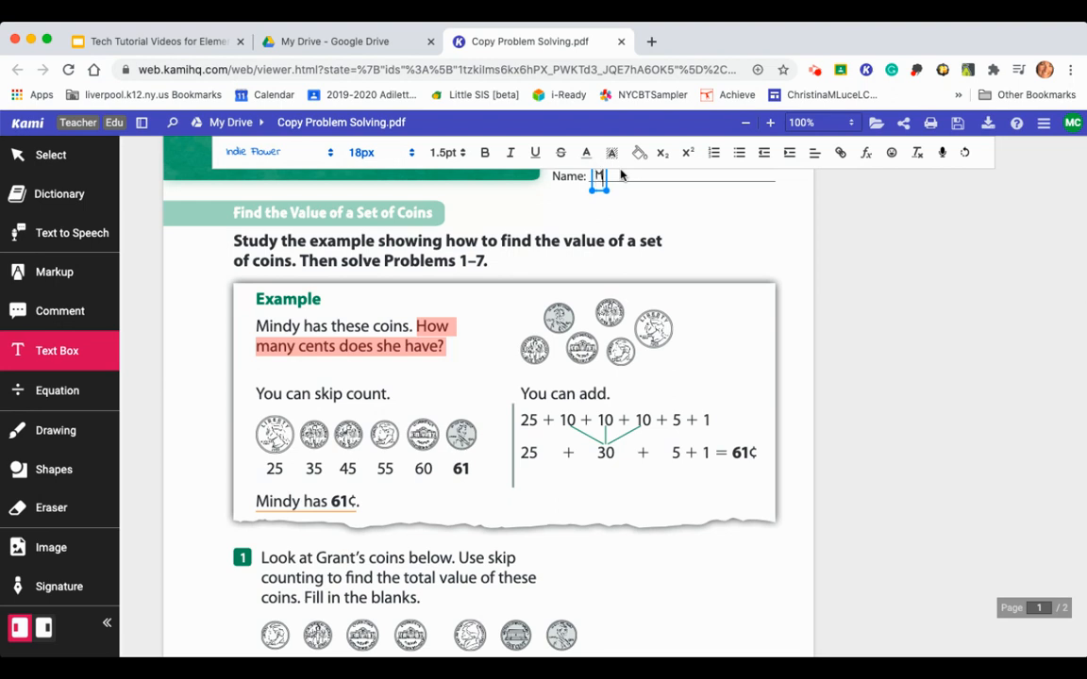
pyautogui.write('s. Luce')
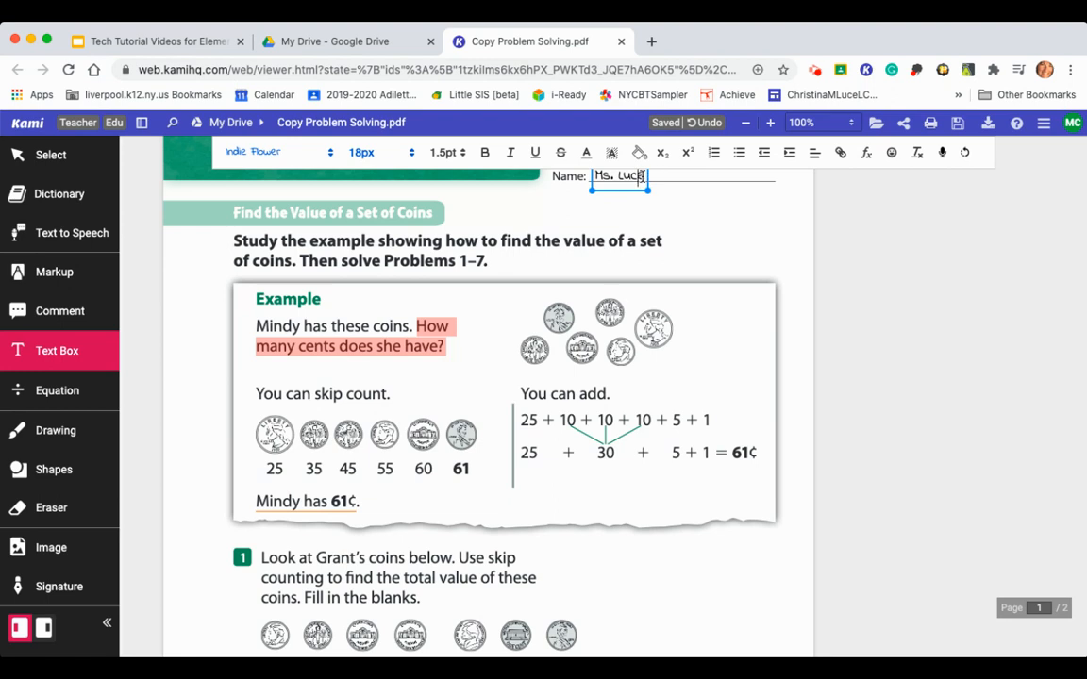
# Change the name text on the Name line to the Merriweather font at 16px
pyautogui.moveTo(643, 176); pyautogui.dragTo(597, 179)
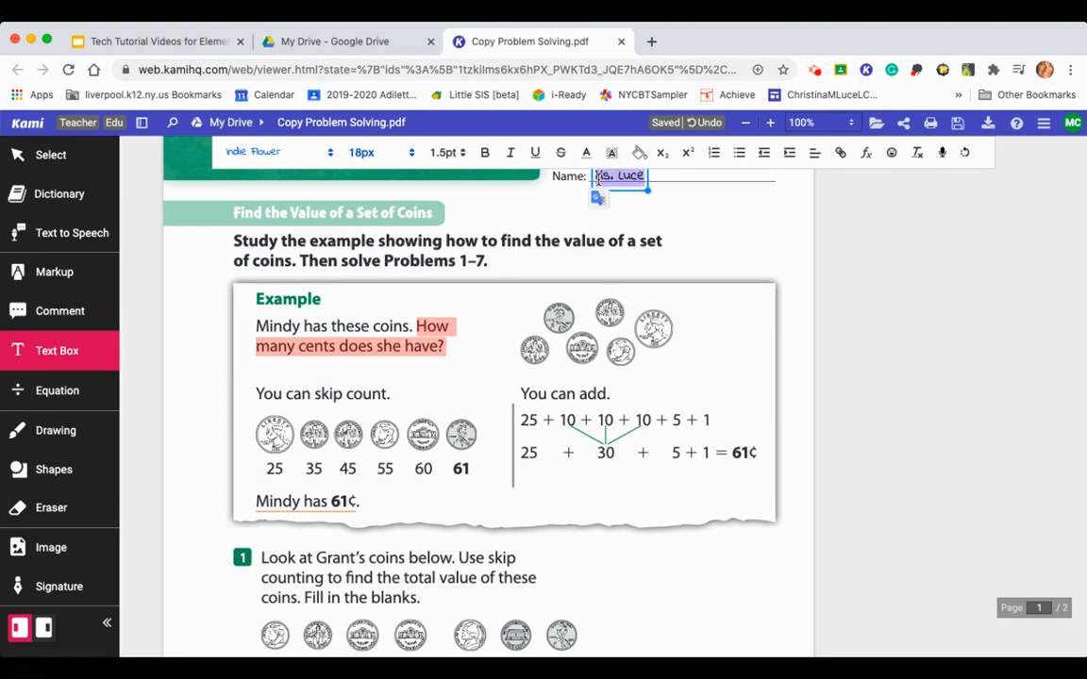
pyautogui.click(331, 152)
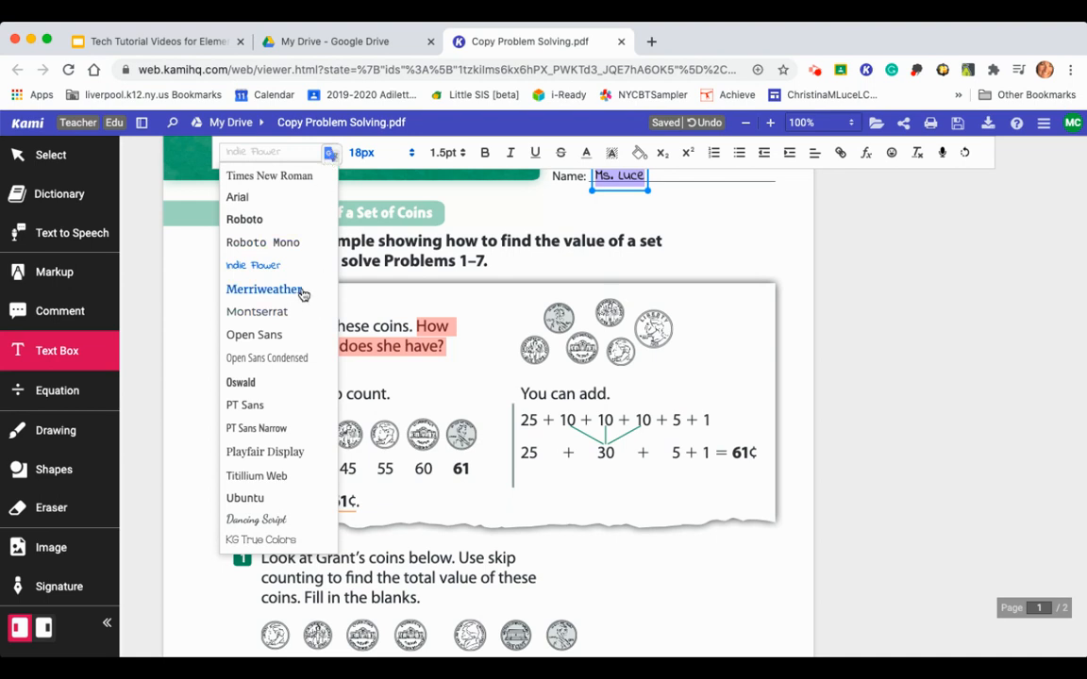
pyautogui.click(302, 294)
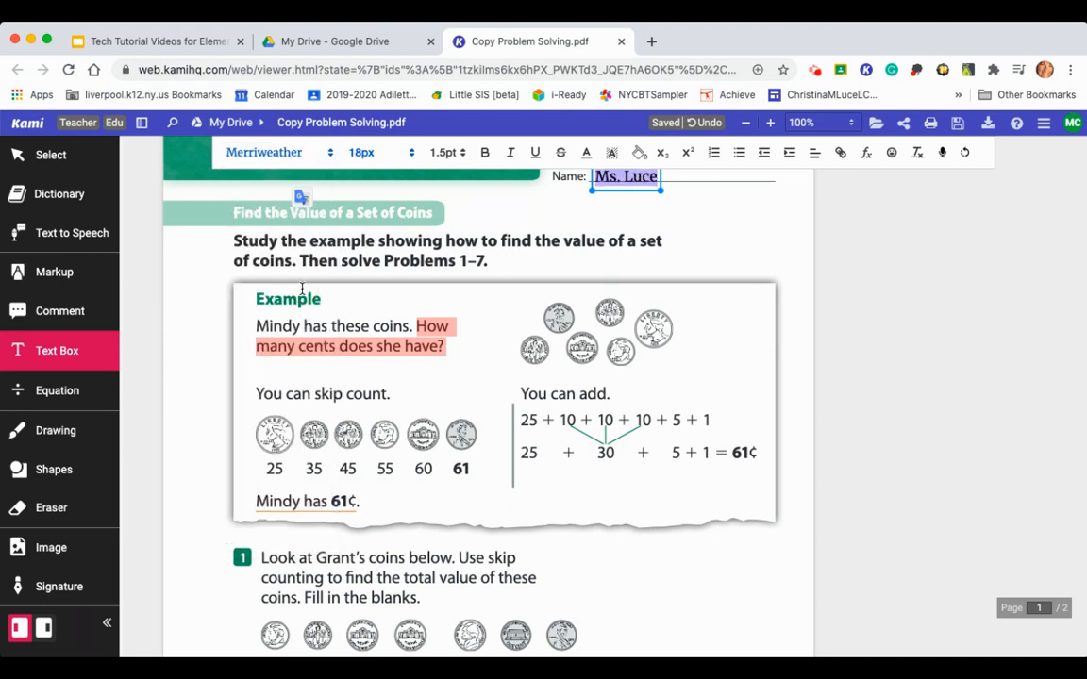
pyautogui.click(410, 153)
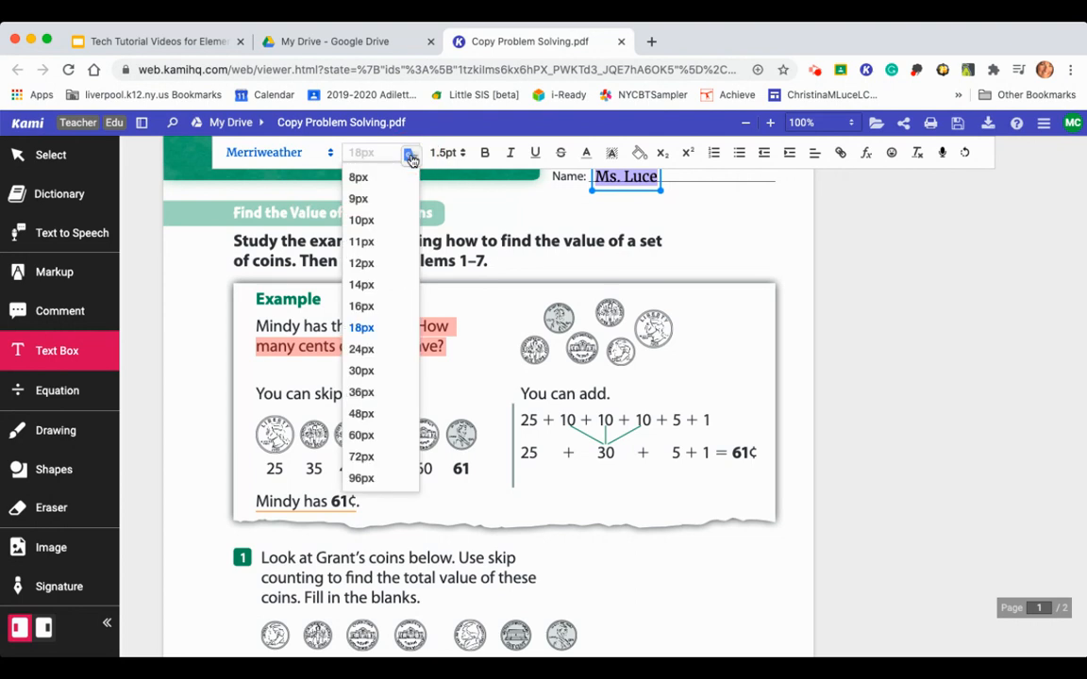
pyautogui.click(375, 306)
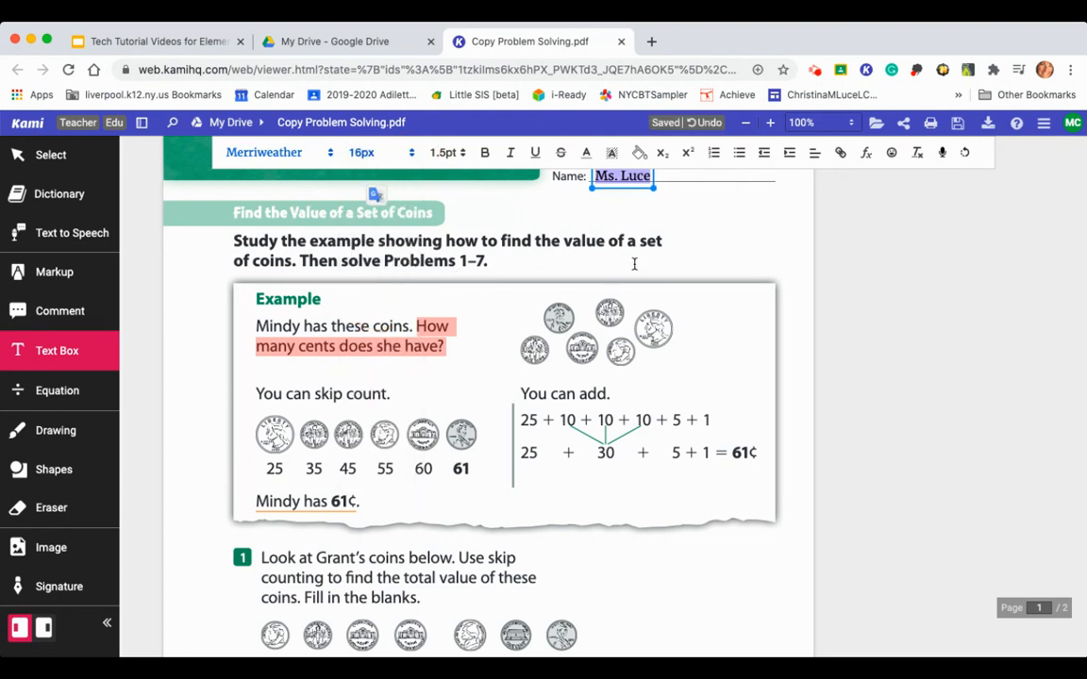
# Try a 2.0pt line spacing on the name text and set it back to 1.5pt
pyautogui.click(461, 153)
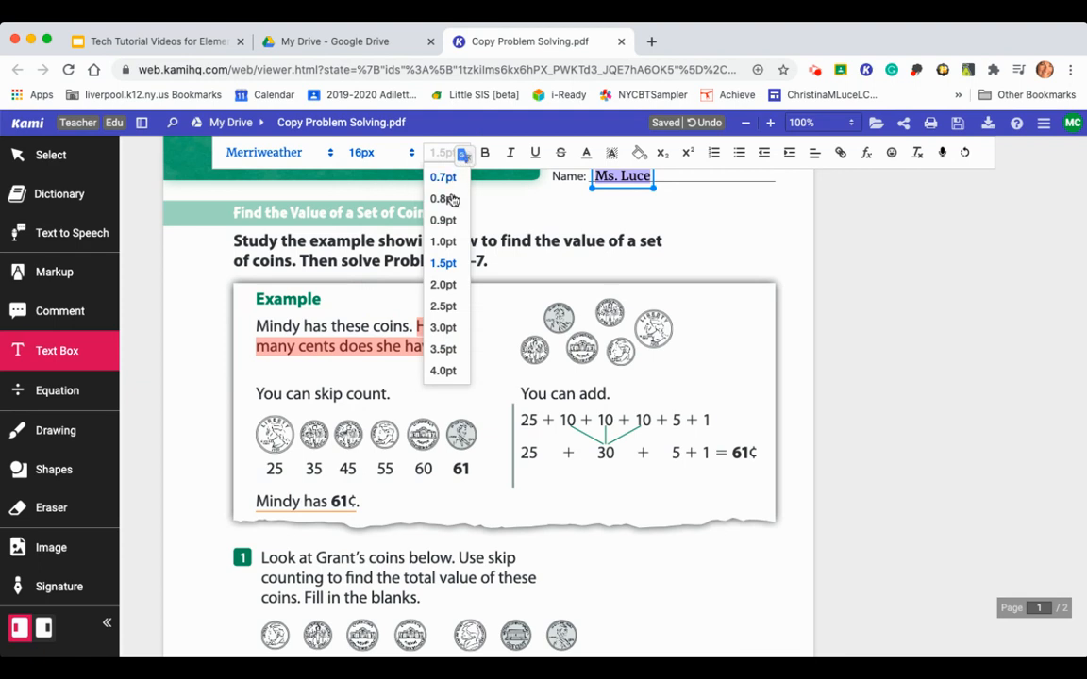
pyautogui.click(451, 282)
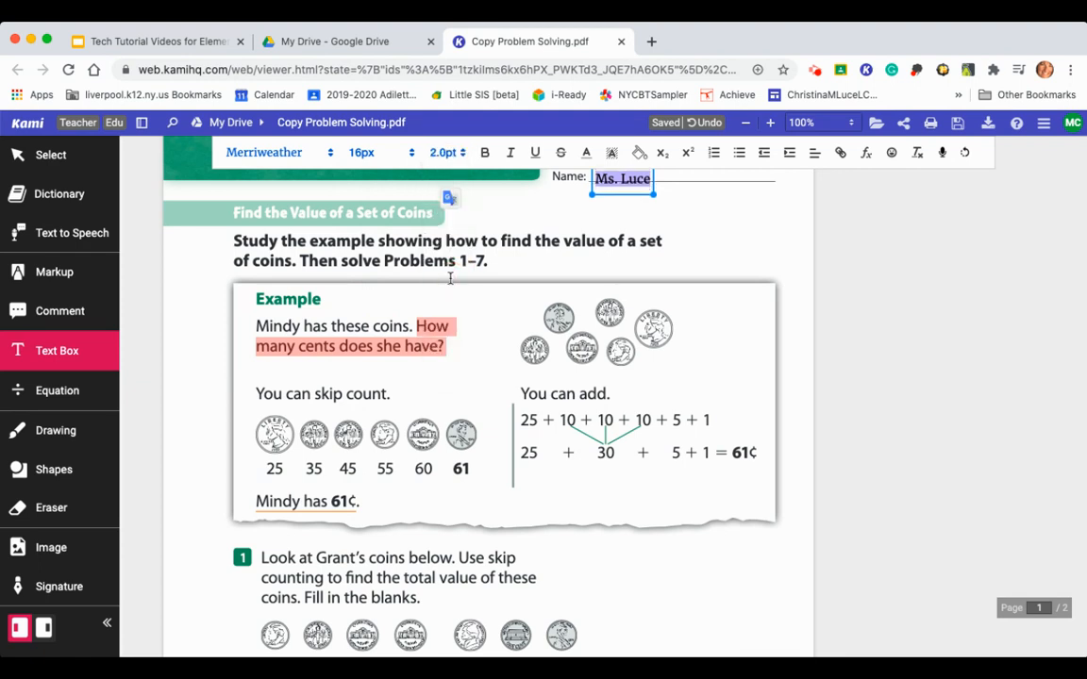
pyautogui.click(425, 151)
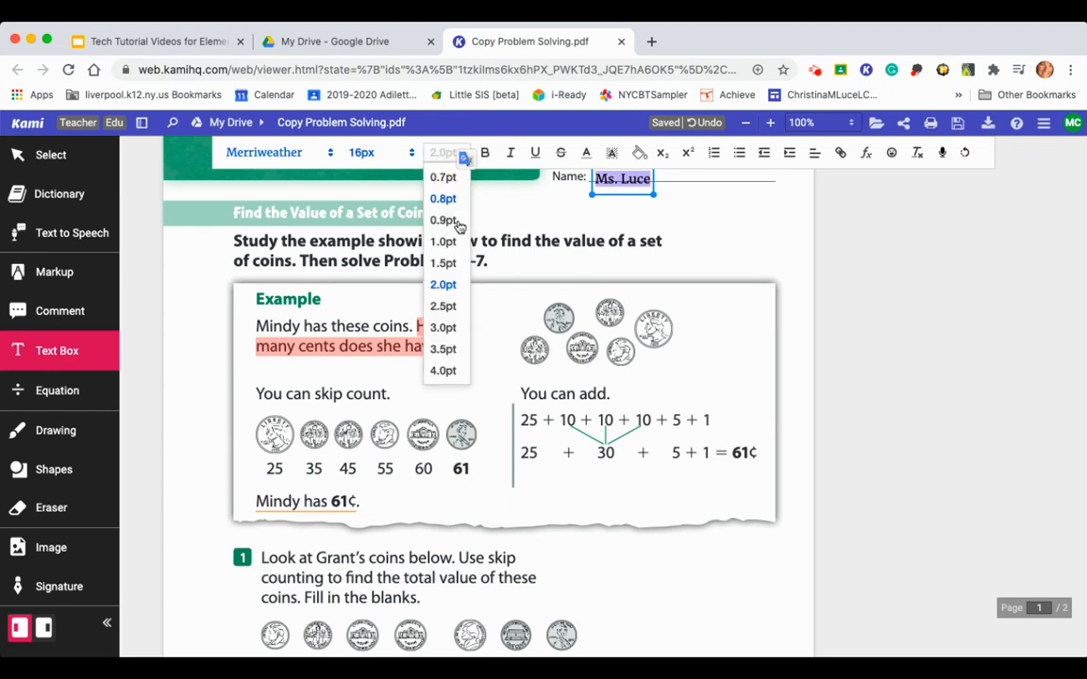
pyautogui.click(444, 262)
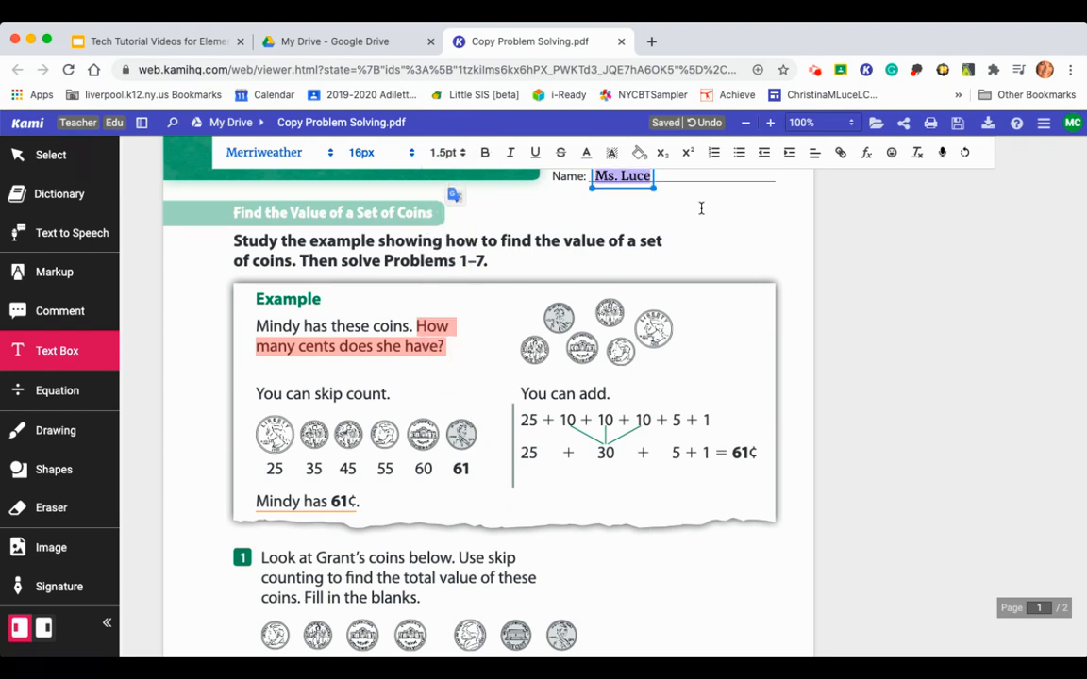
# Make the name text bold and italic and fill its text box background with bright yellow
pyautogui.click(486, 154)
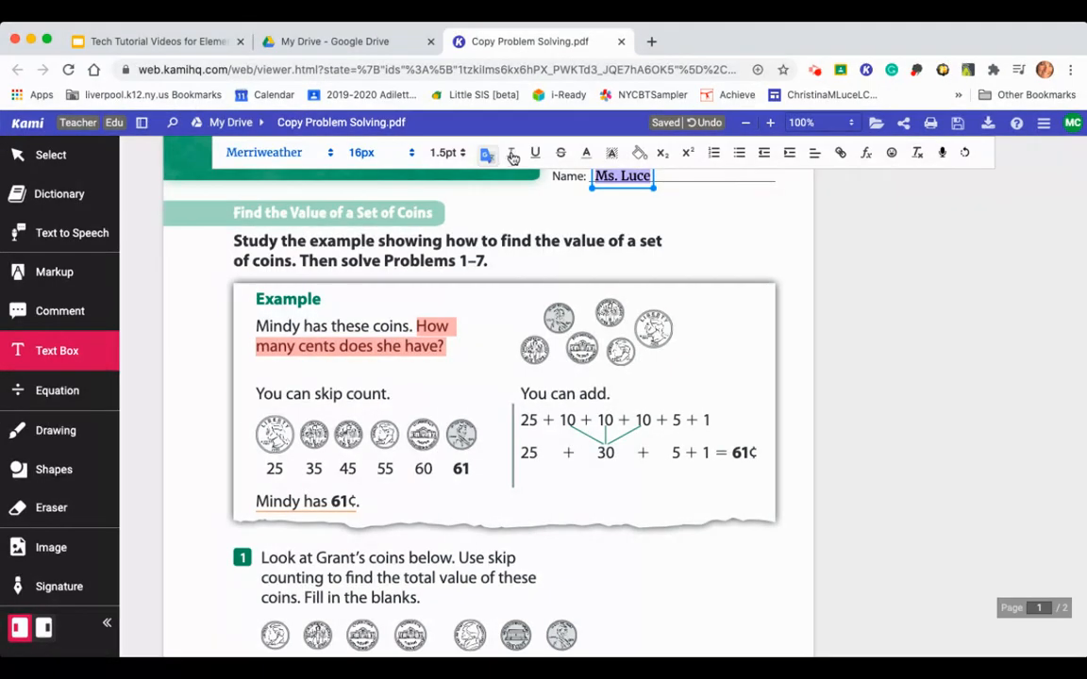
pyautogui.click(511, 154)
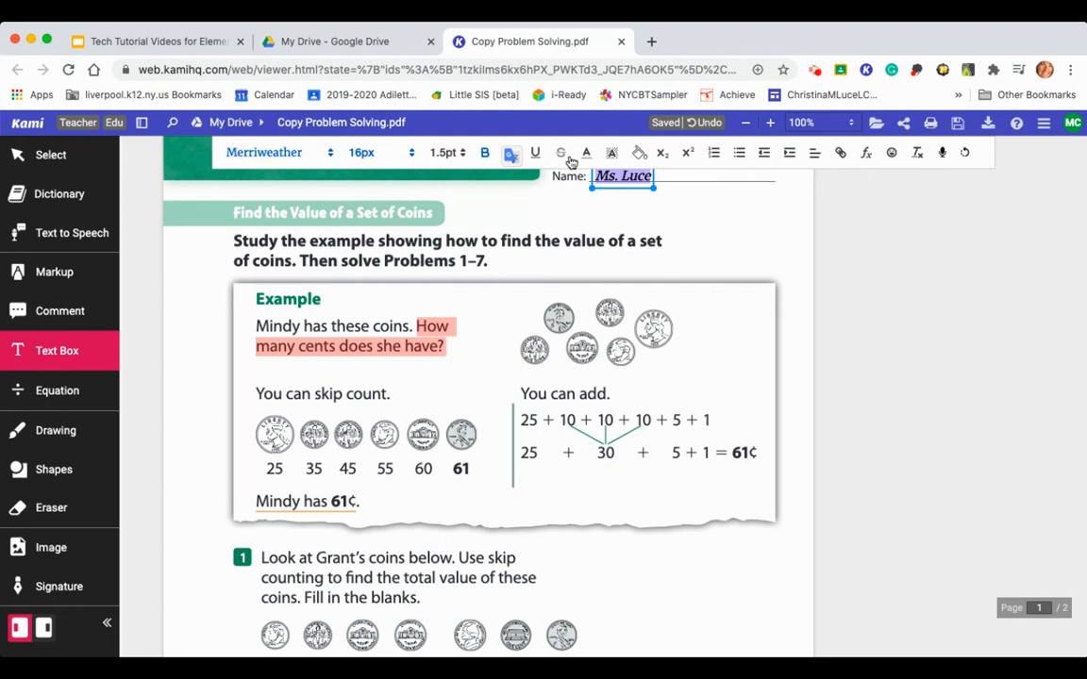
pyautogui.click(643, 155)
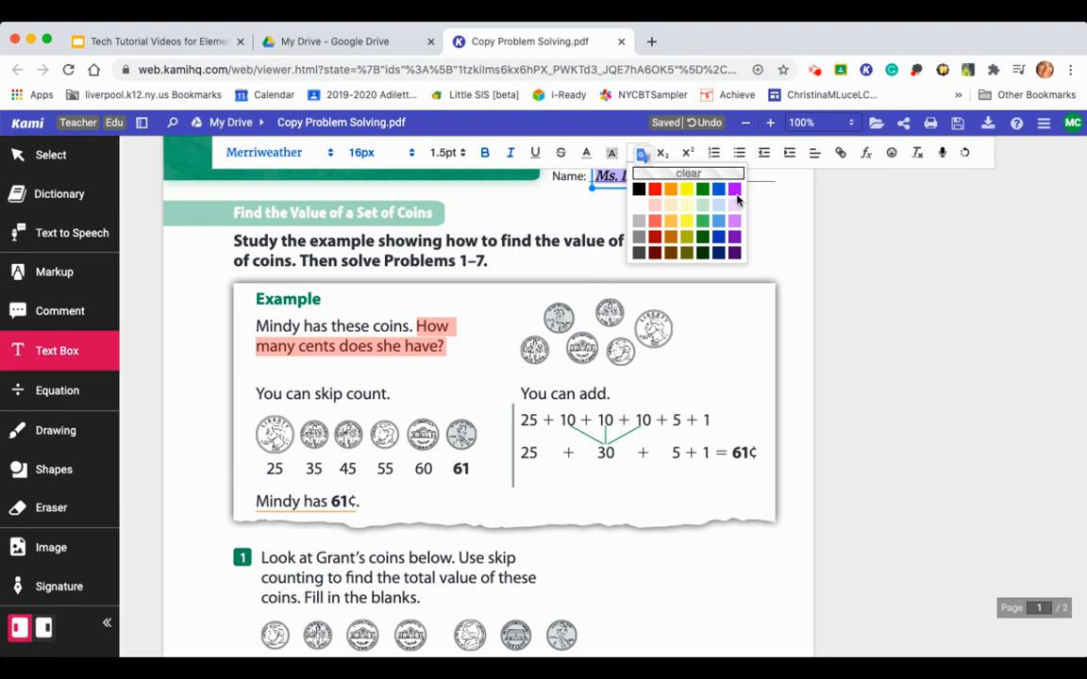
pyautogui.click(687, 189)
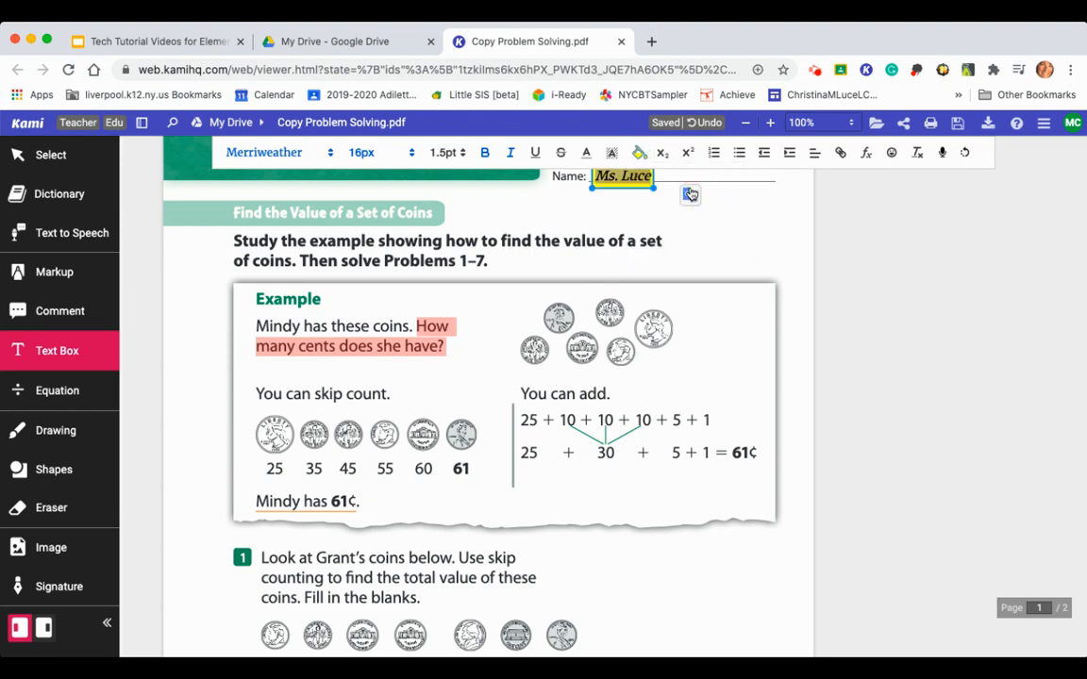
pyautogui.click(656, 221)
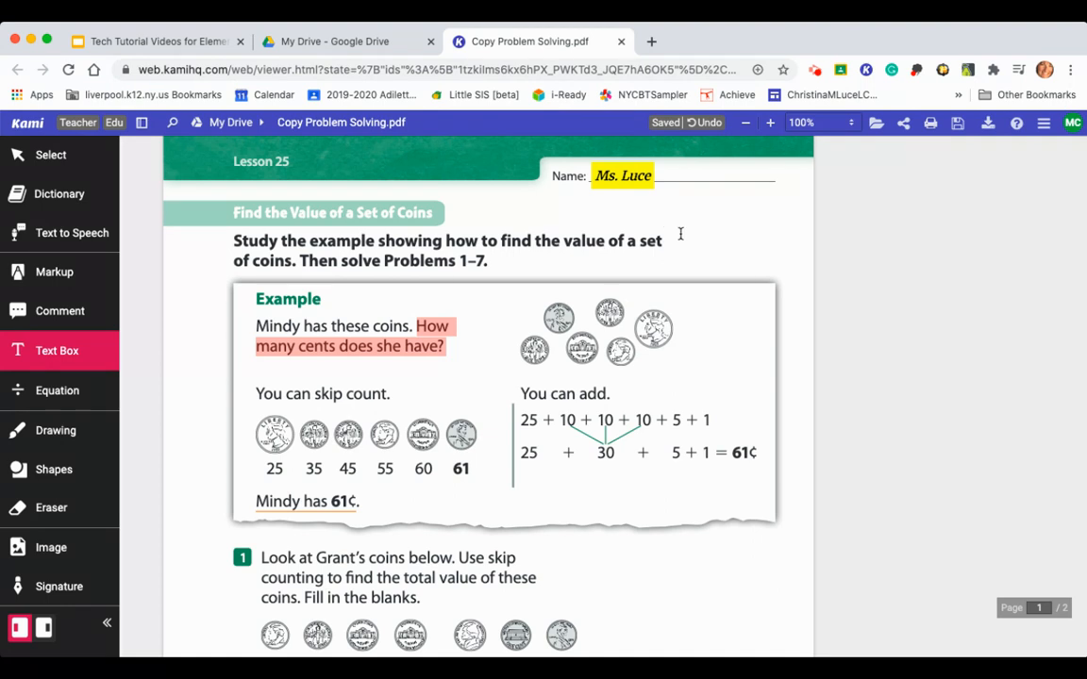
# Reopen the name text box, view its alignment options and clear the yellow background fill
pyautogui.click(622, 173)
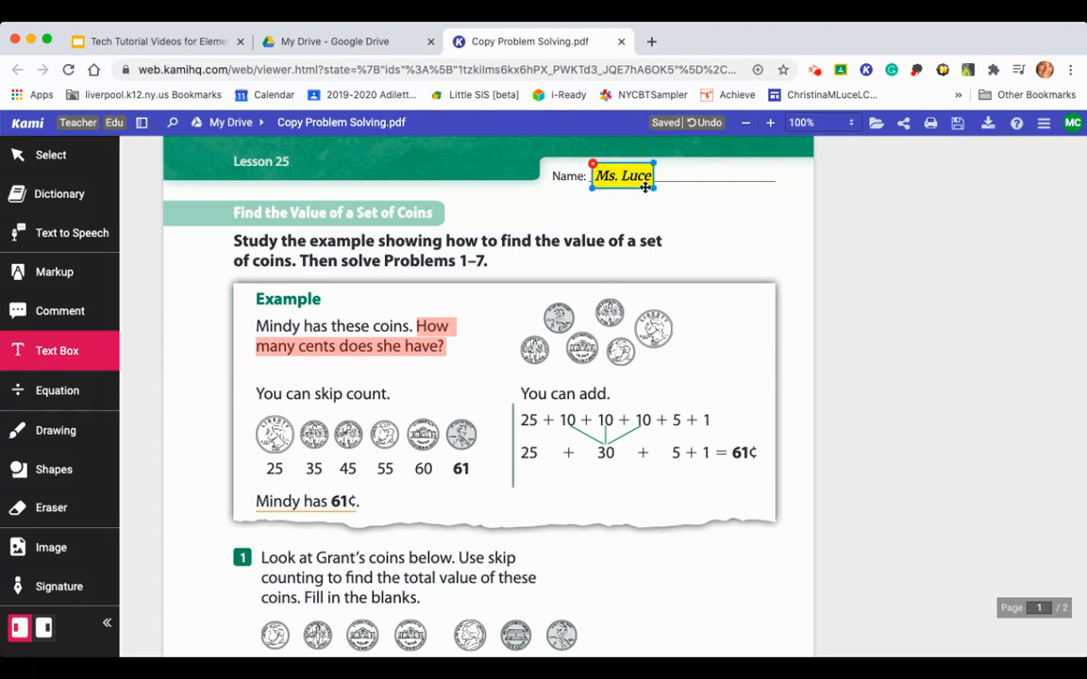
pyautogui.click(634, 176)
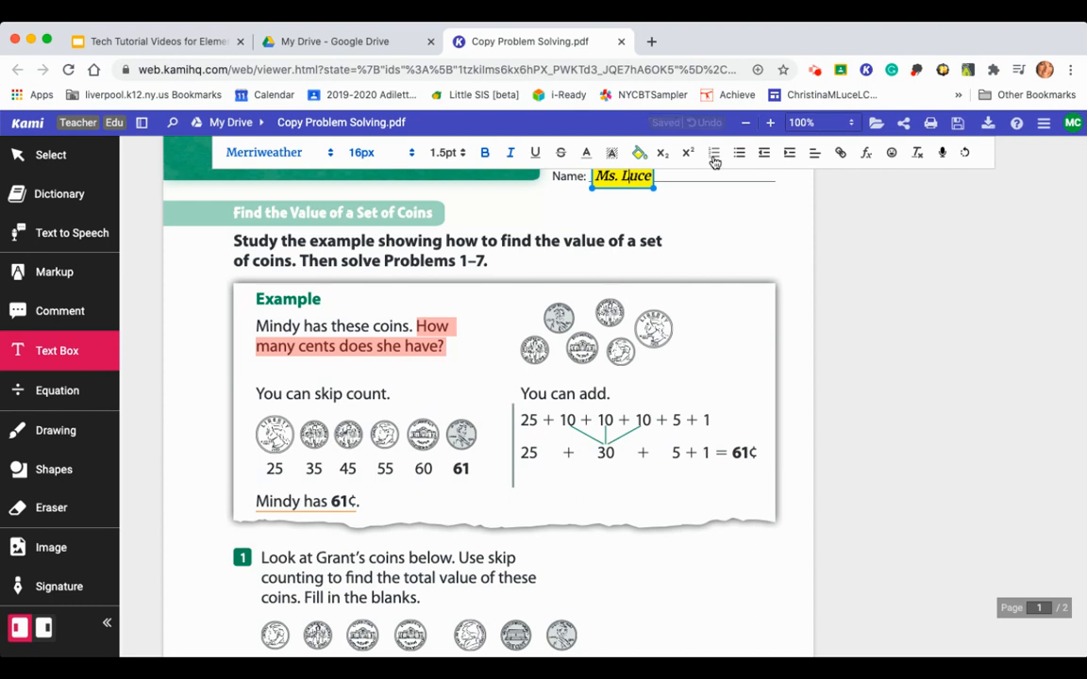
pyautogui.click(815, 155)
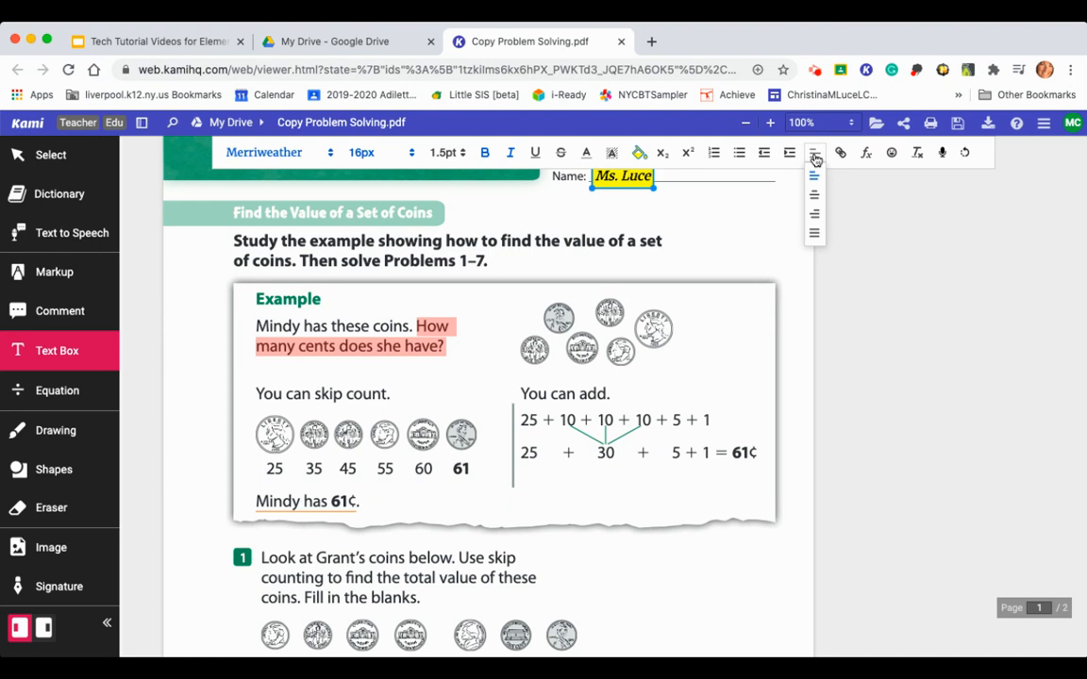
pyautogui.click(640, 153)
pyautogui.click(645, 174)
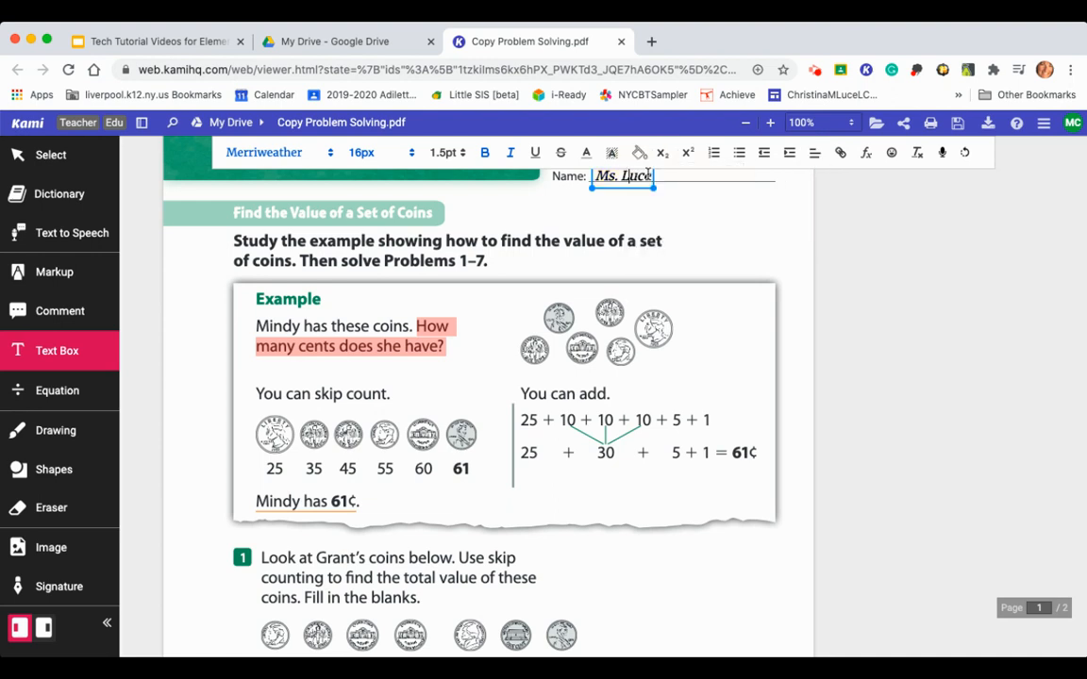
pyautogui.click(647, 188)
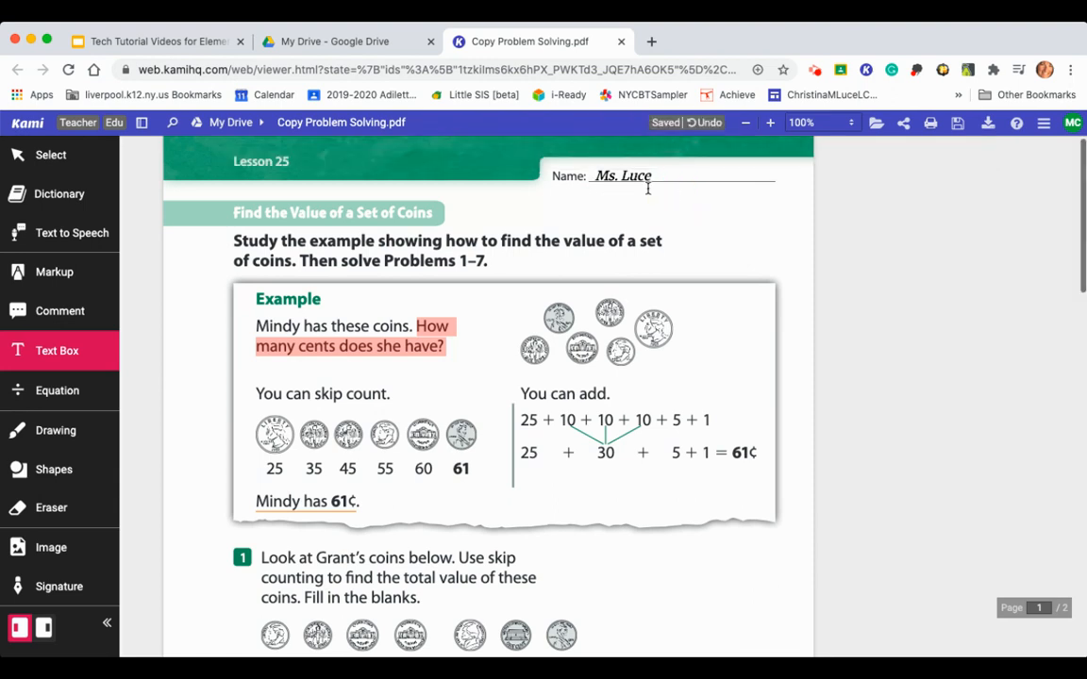
# Move the name text box slightly upward so the text sits just above the Name line
pyautogui.click(643, 176)
pyautogui.moveTo(642, 165)
pyautogui.mouseDown()
pyautogui.moveTo(709, 160)
pyautogui.moveTo(644, 158)
pyautogui.mouseUp()
pyautogui.click(714, 198)
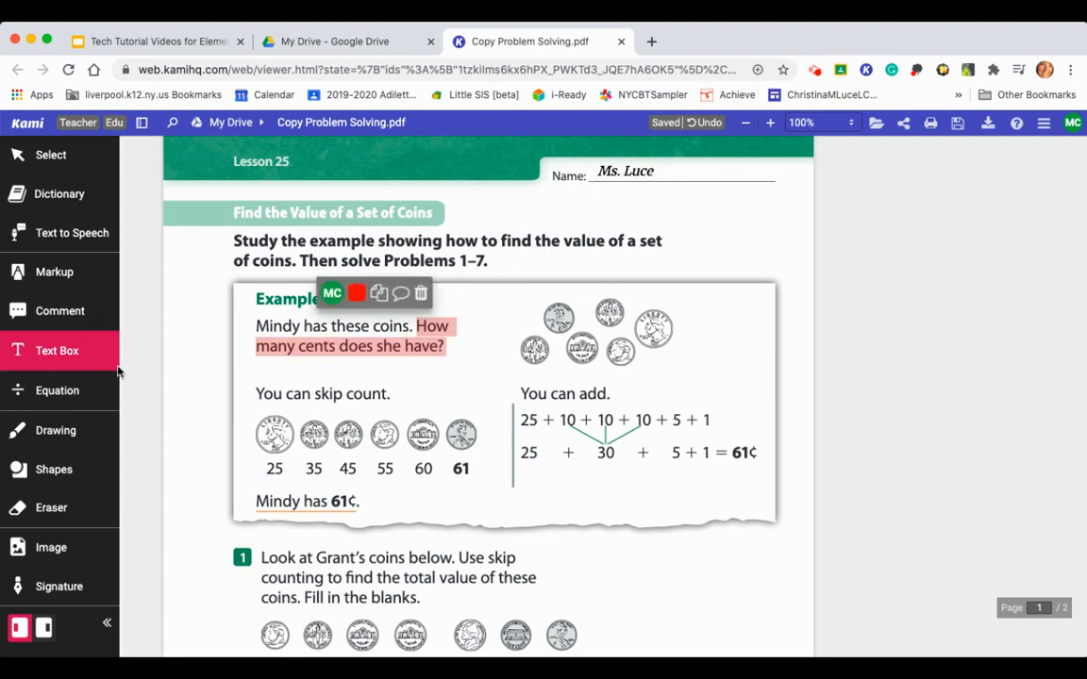
# Look through the Equation tool's math symbols and colour choices
pyautogui.click(88, 398)
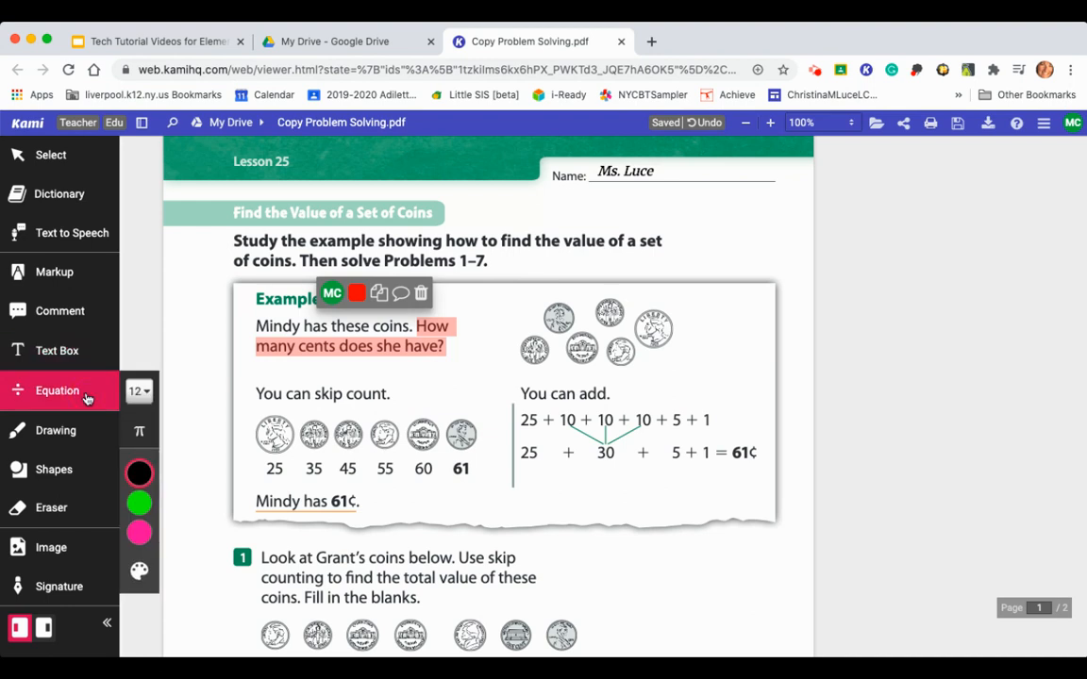
pyautogui.click(141, 433)
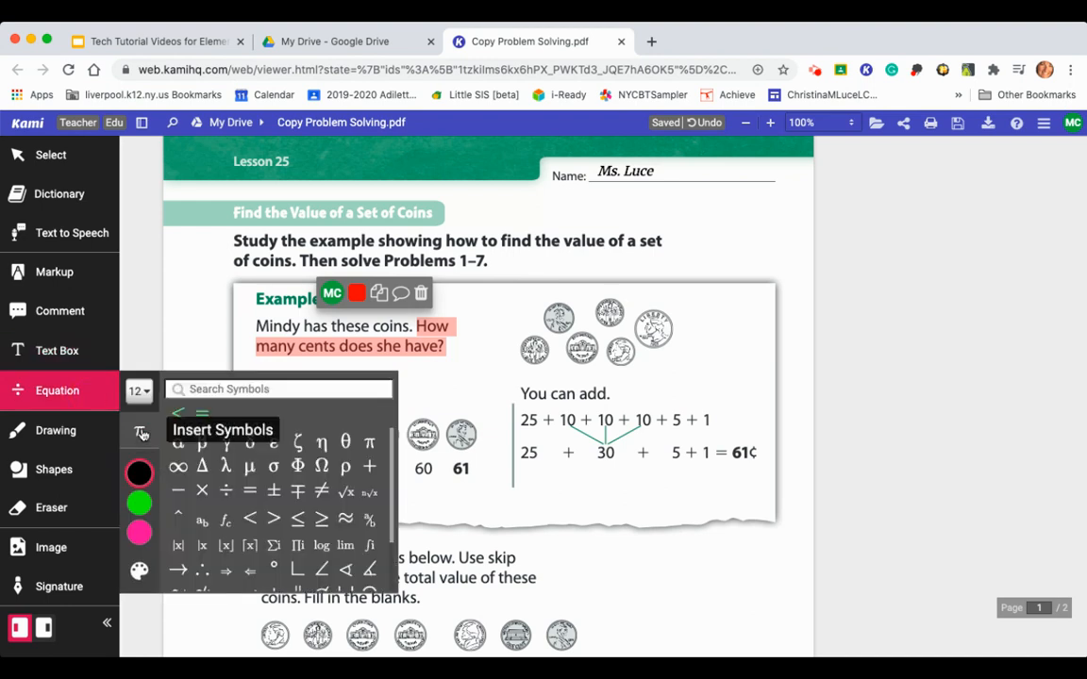
pyautogui.scroll(-2, 317, 491)
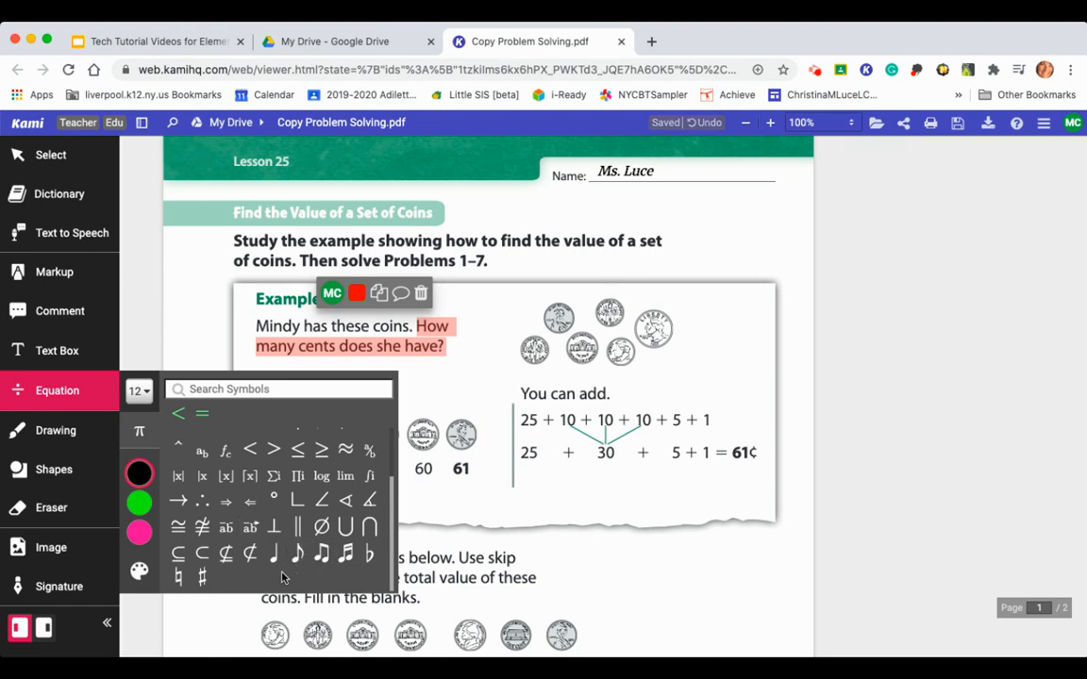
pyautogui.moveTo(137, 482)
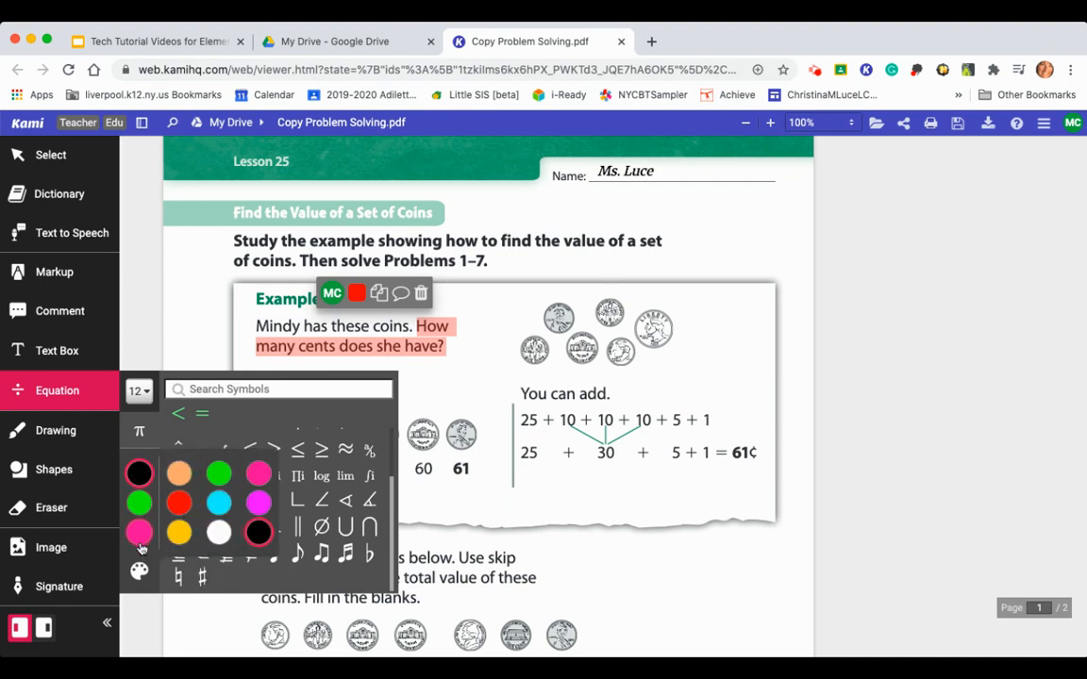
# Circle the three dimes in the Example's coin group freehand with the green size 6 Drawing brush
pyautogui.click(65, 436)
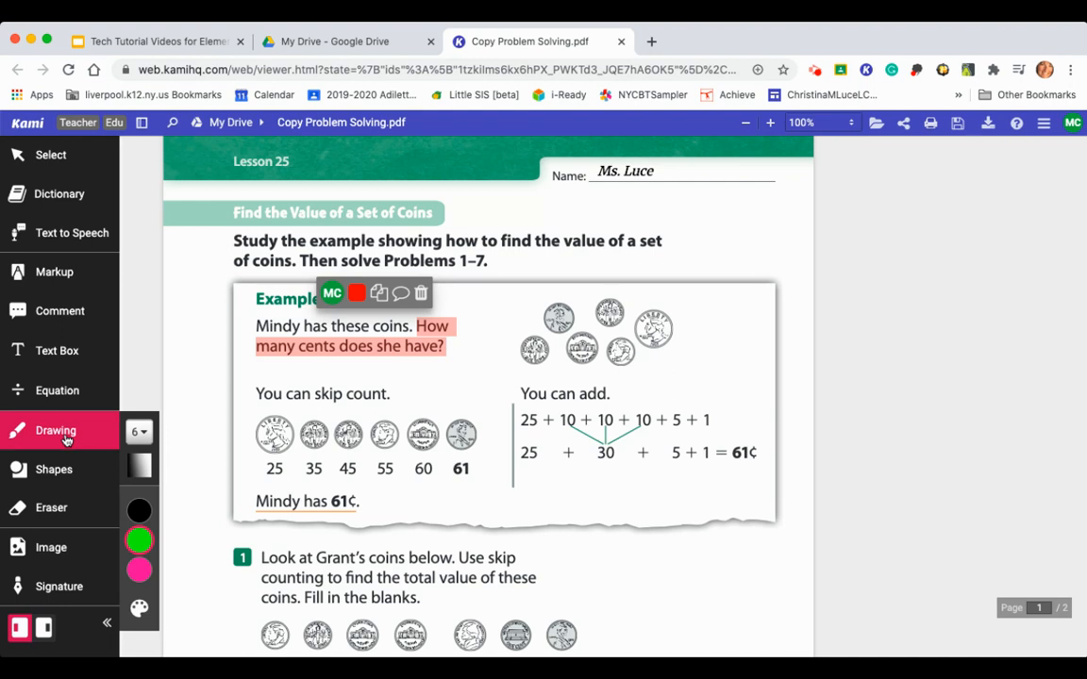
pyautogui.click(138, 542)
pyautogui.click(542, 333)
pyautogui.moveTo(542, 333)
pyautogui.mouseDown()
pyautogui.moveTo(518, 332)
pyautogui.moveTo(510, 352)
pyautogui.moveTo(528, 365)
pyautogui.moveTo(554, 355)
pyautogui.moveTo(545, 336)
pyautogui.mouseUp()
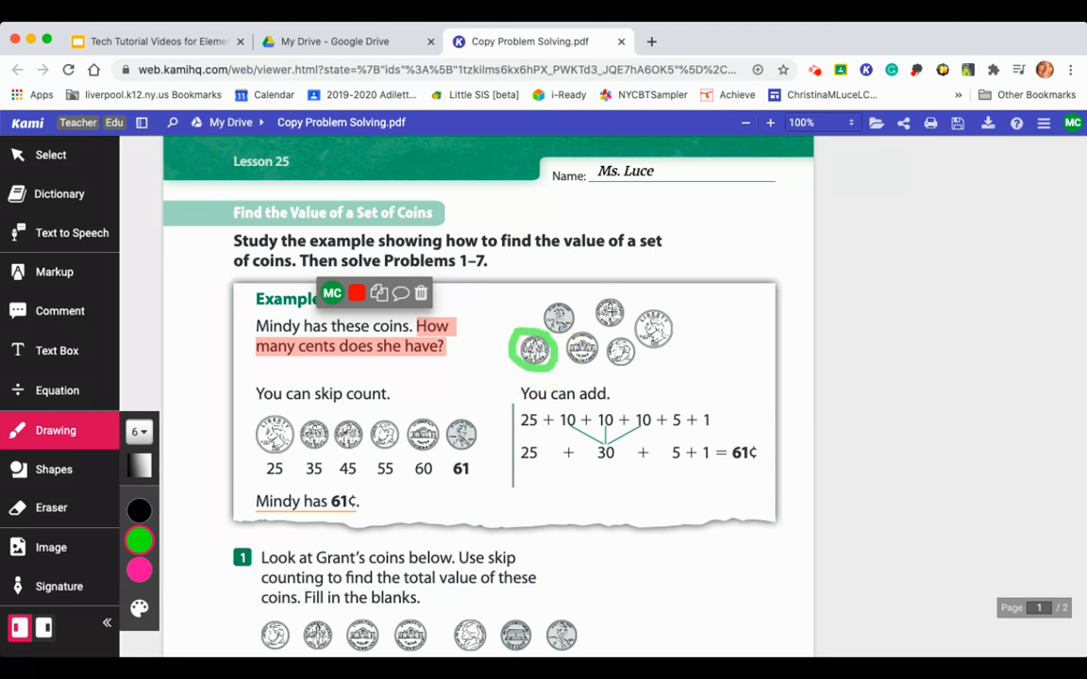
pyautogui.moveTo(631, 298)
pyautogui.mouseDown()
pyautogui.moveTo(596, 299)
pyautogui.moveTo(592, 319)
pyautogui.moveTo(613, 327)
pyautogui.moveTo(624, 315)
pyautogui.moveTo(614, 299)
pyautogui.mouseUp()
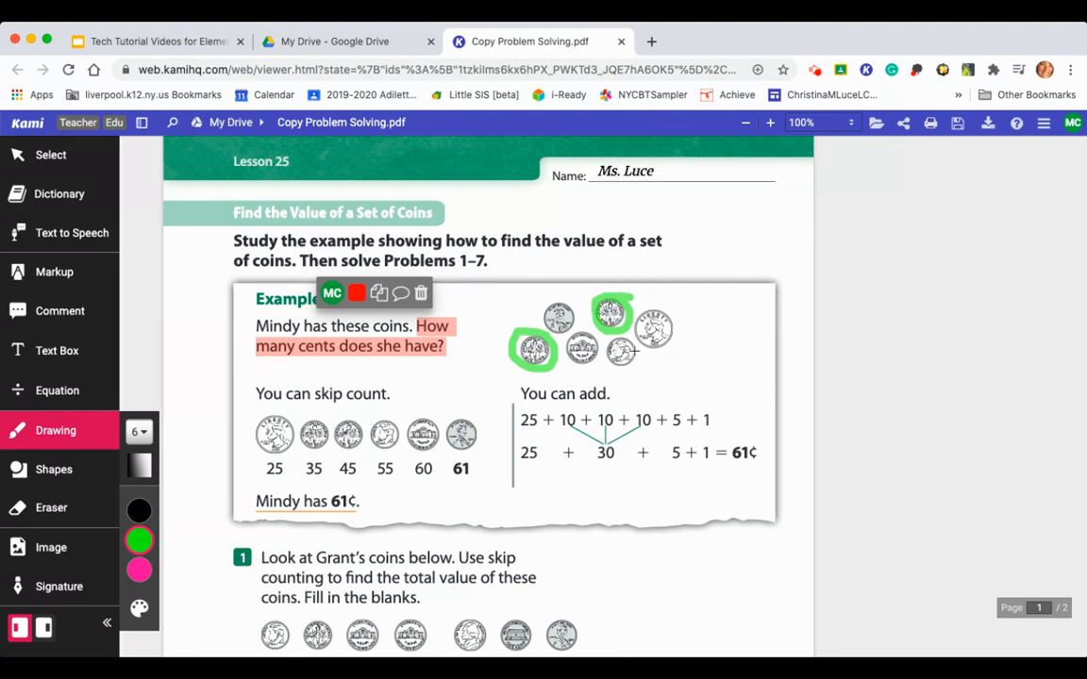
pyautogui.moveTo(640, 353)
pyautogui.mouseDown()
pyautogui.moveTo(614, 333)
pyautogui.moveTo(605, 348)
pyautogui.moveTo(628, 360)
pyautogui.moveTo(630, 337)
pyautogui.mouseUp()
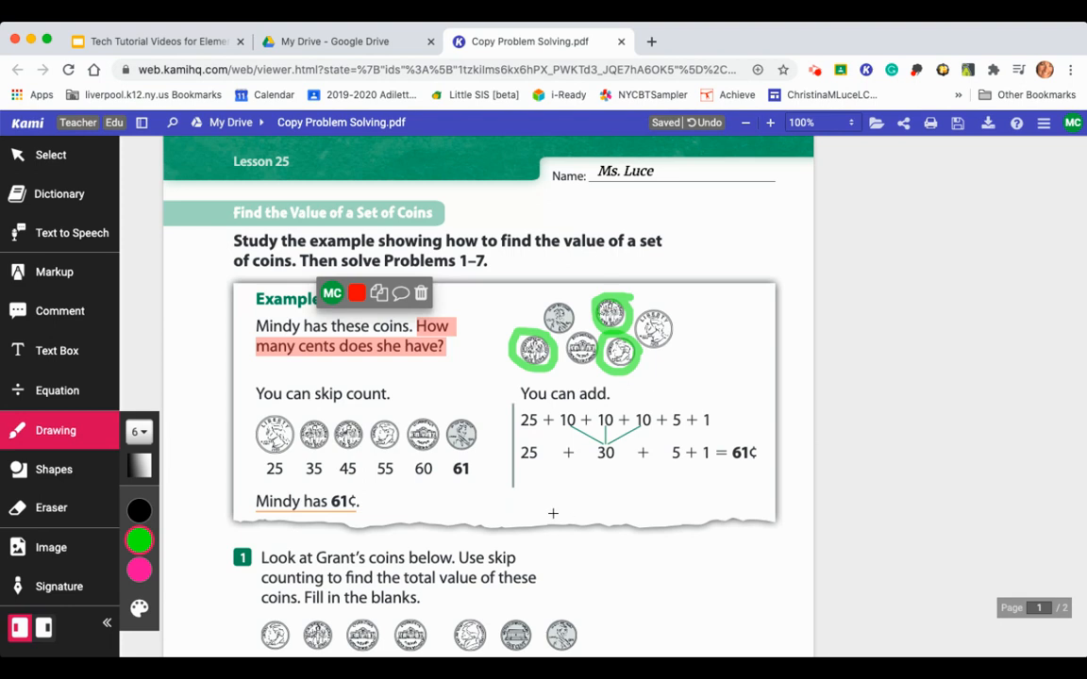
# Draw a green 2 below the addition and a pink ellipse around the three dimes in the skip-count row
pyautogui.moveTo(540, 488)
pyautogui.mouseDown()
pyautogui.moveTo(562, 497)
pyautogui.moveTo(547, 517)
pyautogui.moveTo(568, 518)
pyautogui.mouseUp()
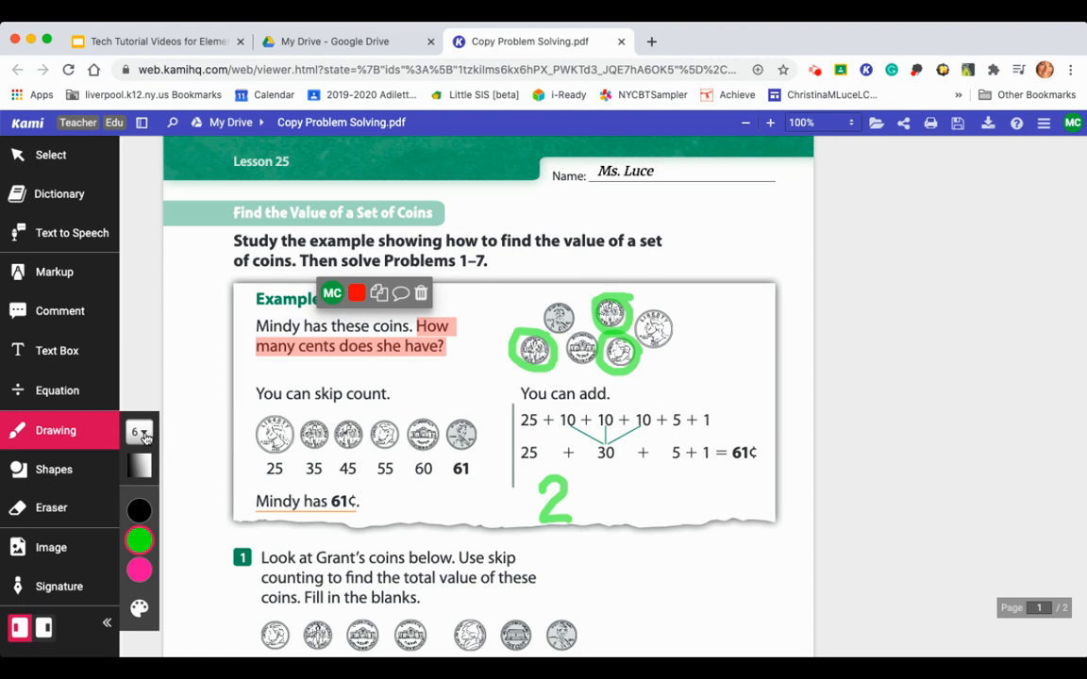
pyautogui.click(54, 470)
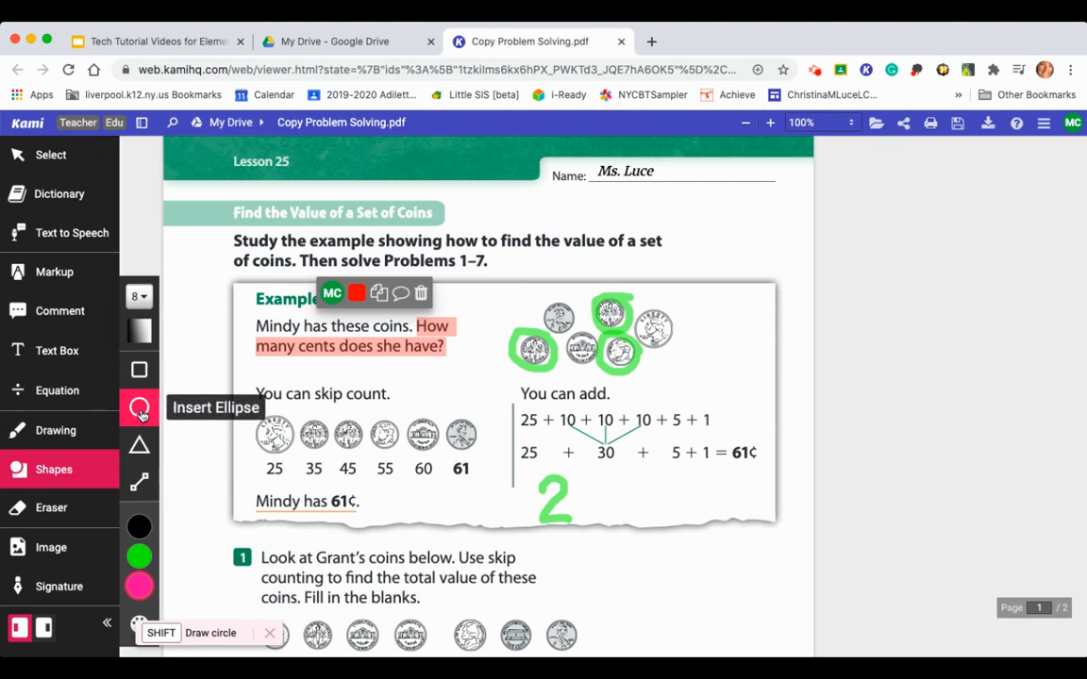
pyautogui.moveTo(288, 425); pyautogui.dragTo(404, 456)
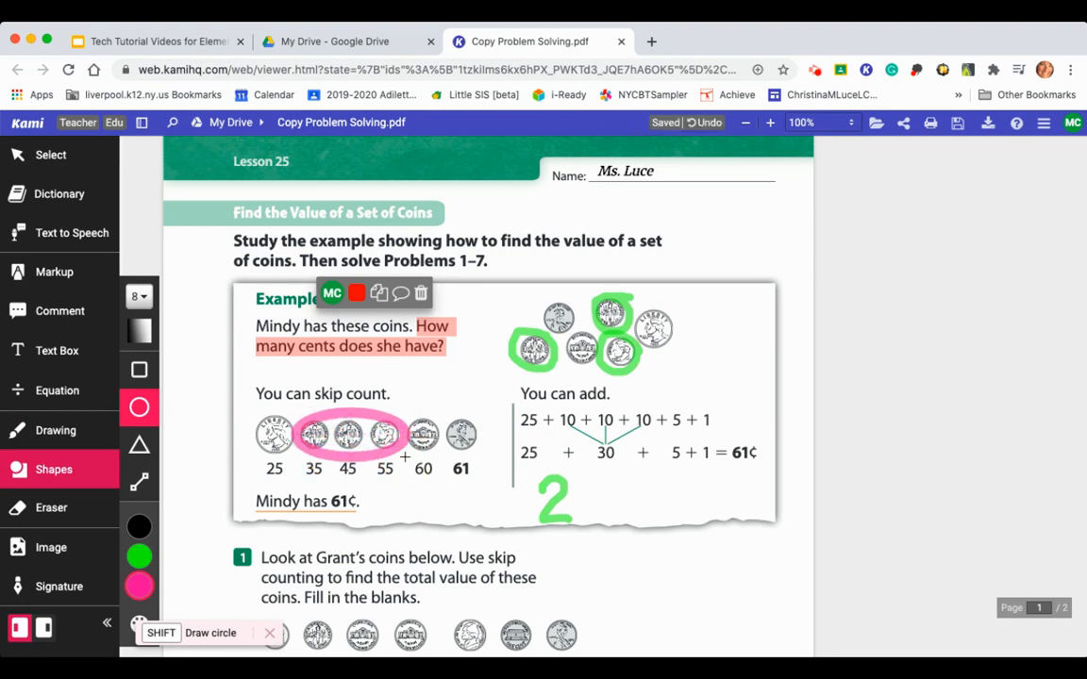
# Erase the pink ellipse with the Drawings and Shapes eraser and rub out the green 2 with the freehand eraser
pyautogui.click(57, 510)
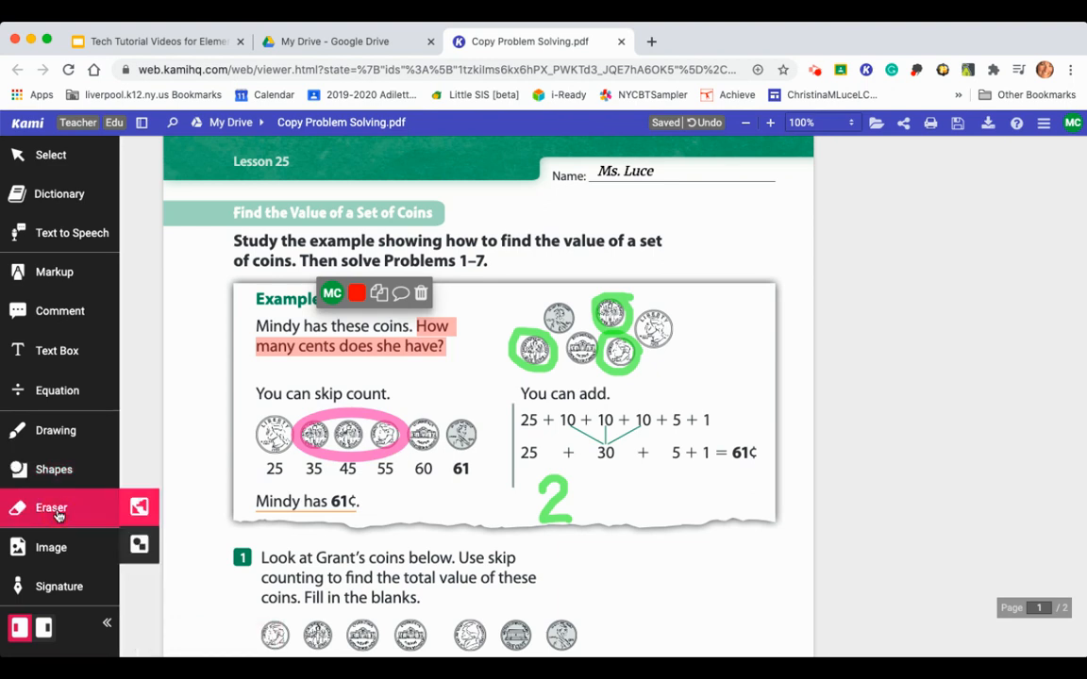
pyautogui.click(136, 547)
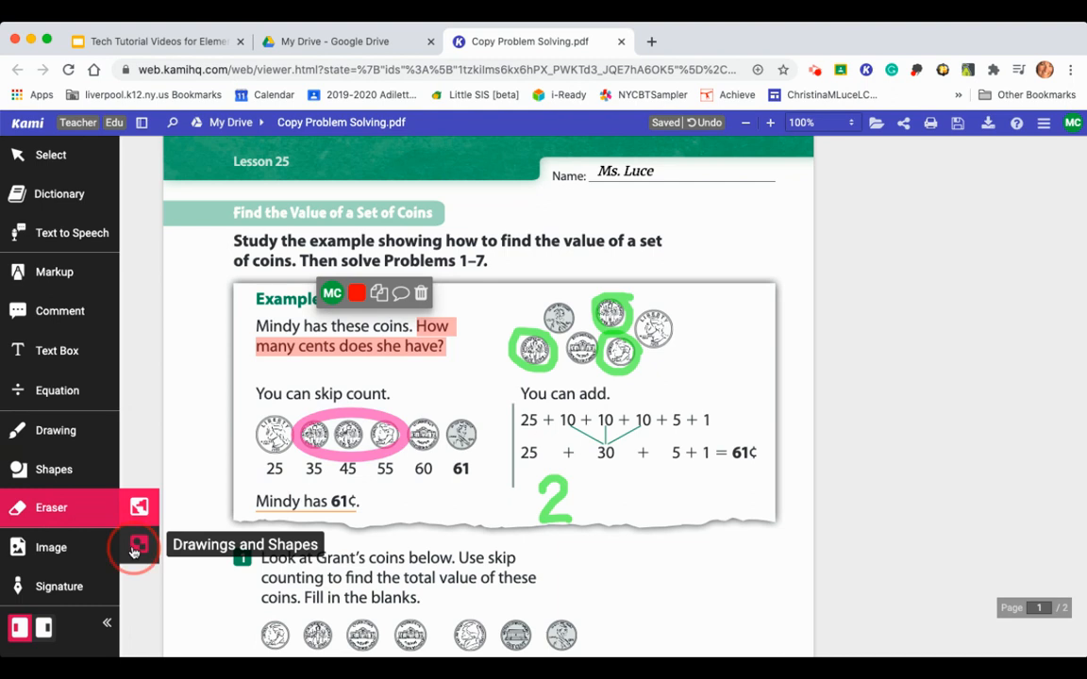
pyautogui.click(321, 417)
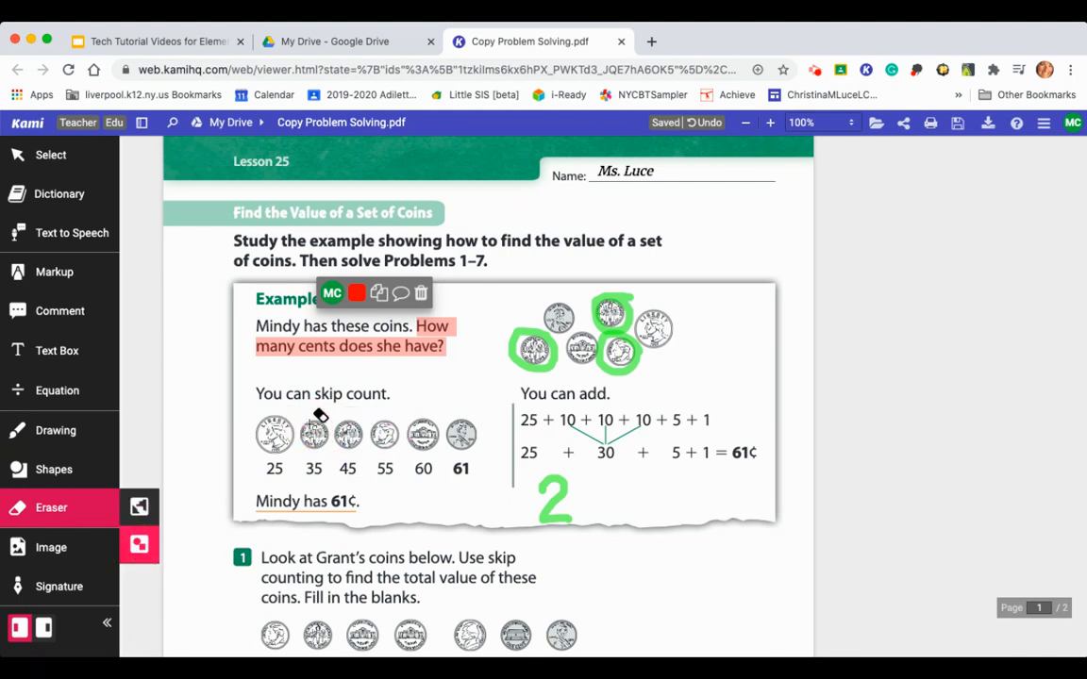
pyautogui.click(139, 509)
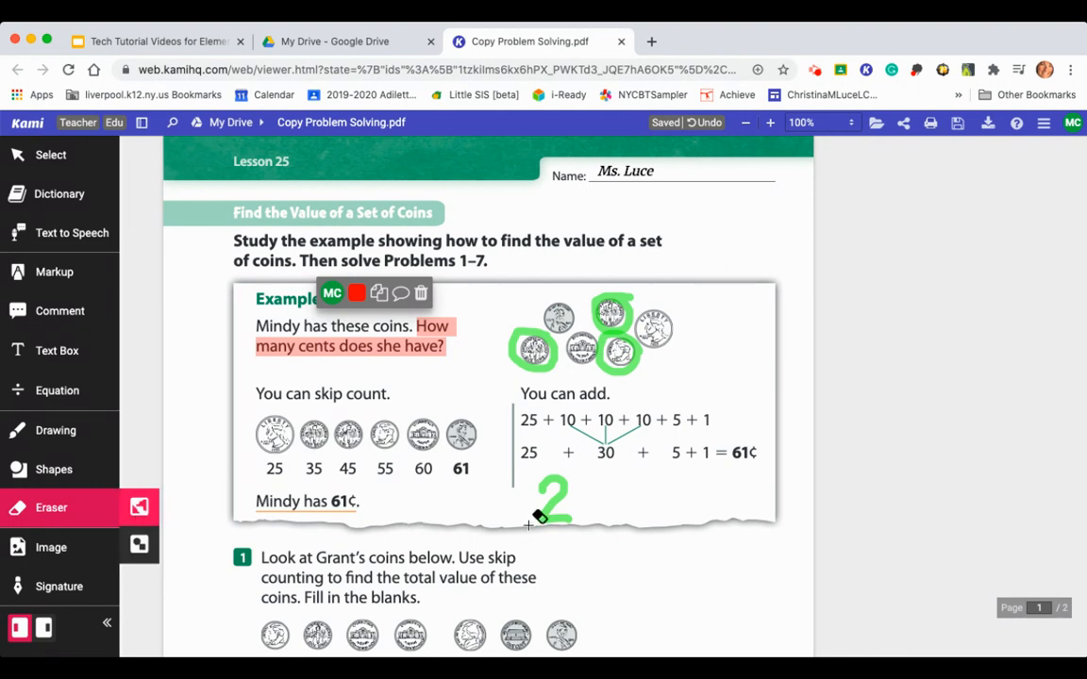
pyautogui.click(550, 495)
# Look at the image source options and the worksheet's Google Drive save and export options
pyautogui.click(42, 556)
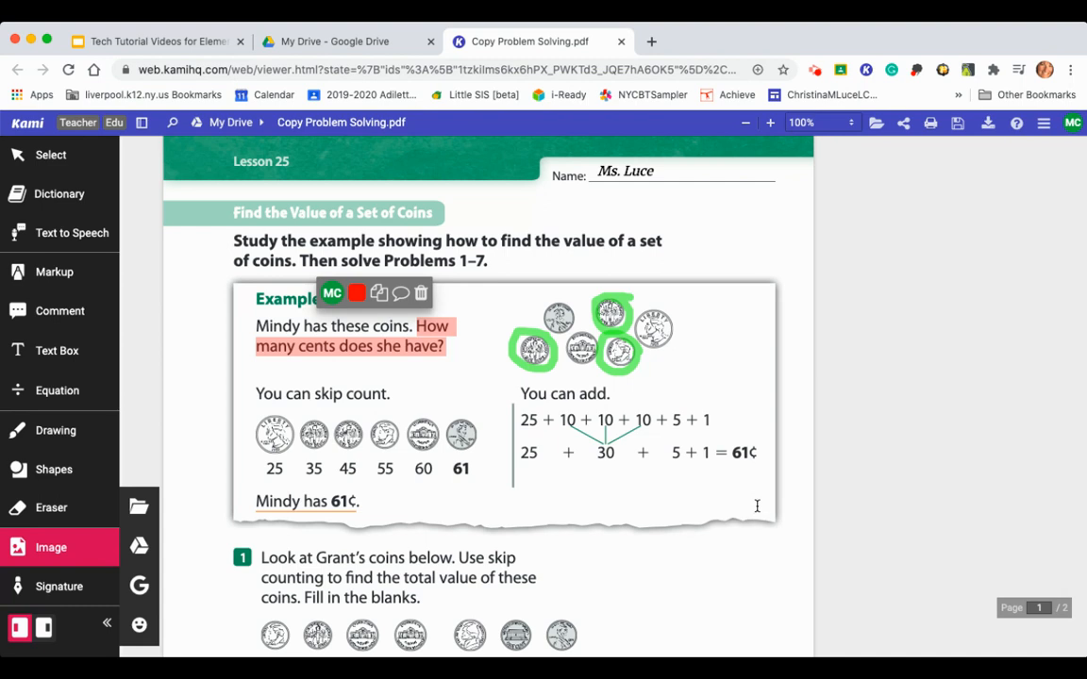
pyautogui.click(959, 125)
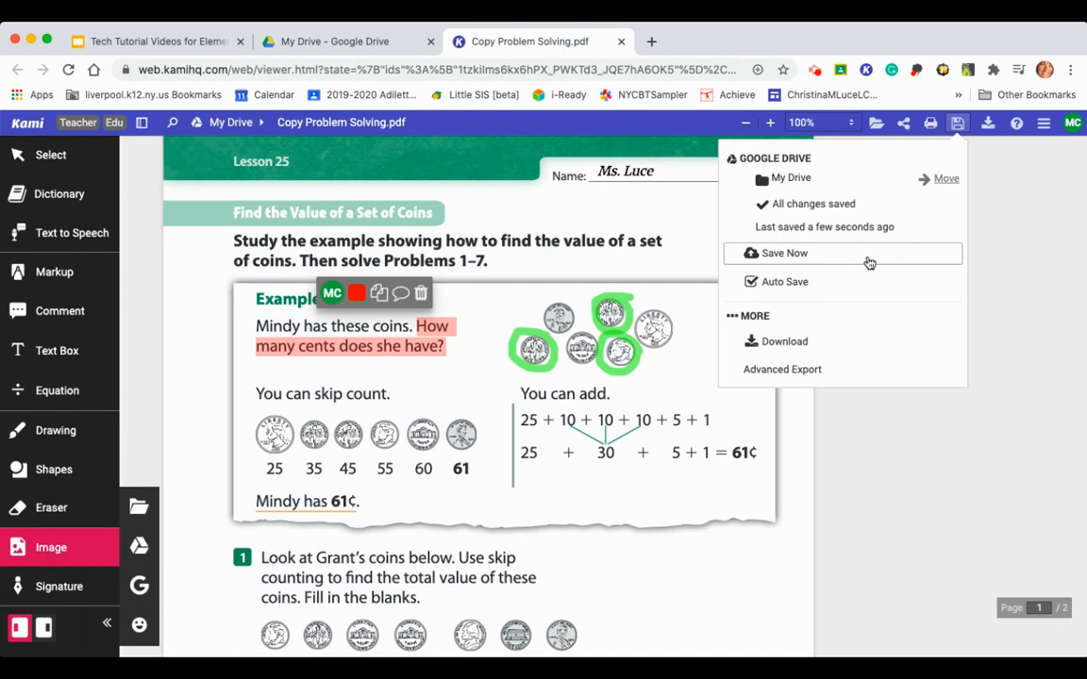
pyautogui.click(989, 229)
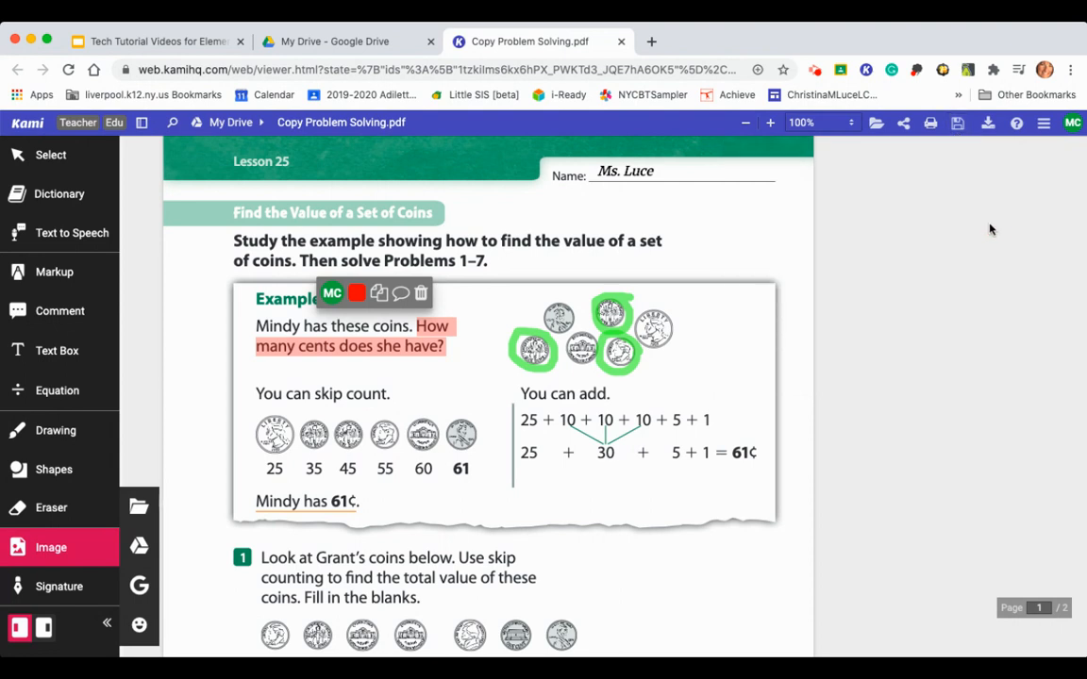